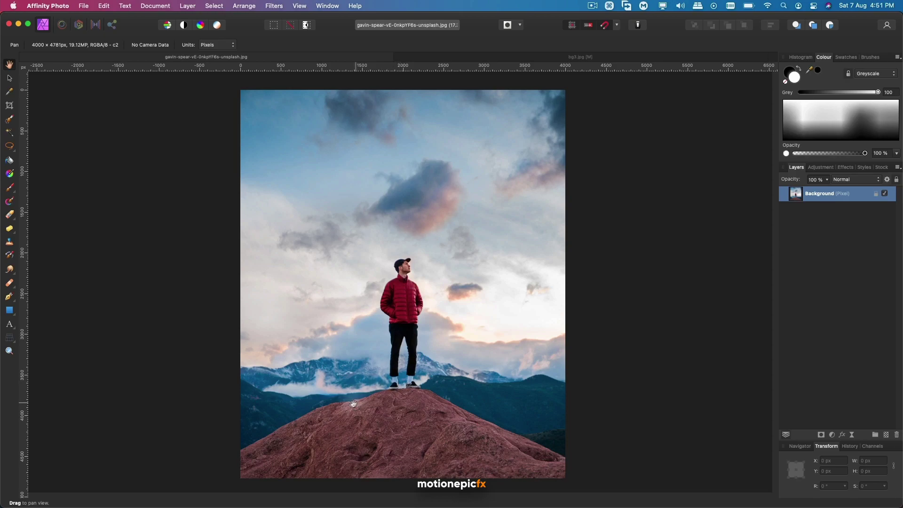
- In bg3.jpg, compare the fg3 and Background layers, leaving fg3 hidden and Background visible
left_click(524, 59)
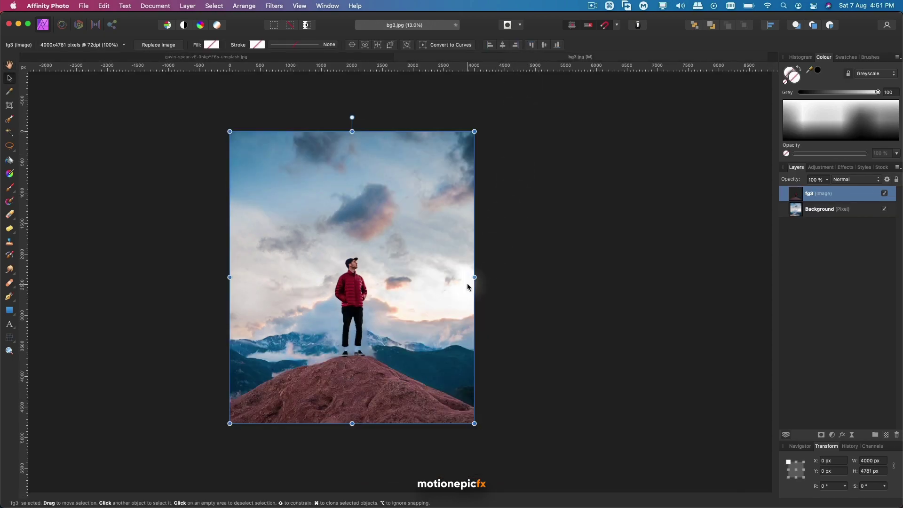
left_click(885, 193)
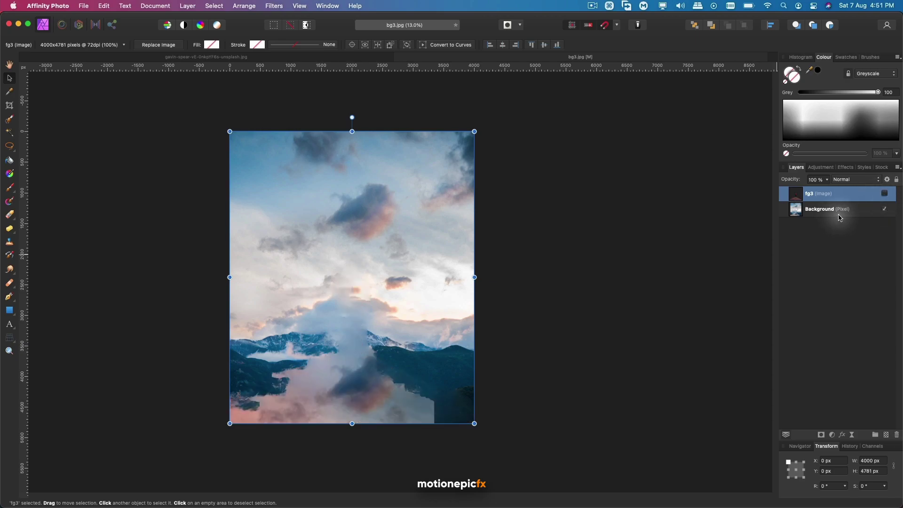
key("super+z")
left_click(884, 209)
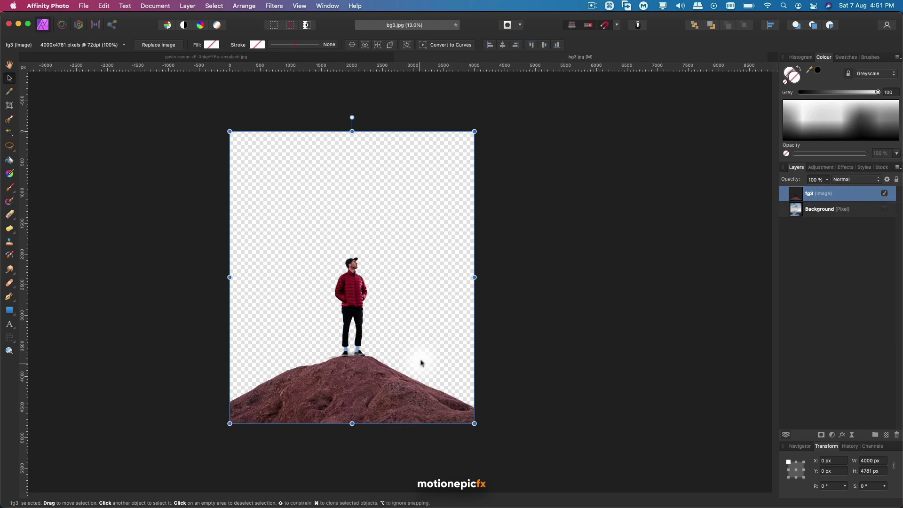
left_click(885, 209, "alt")
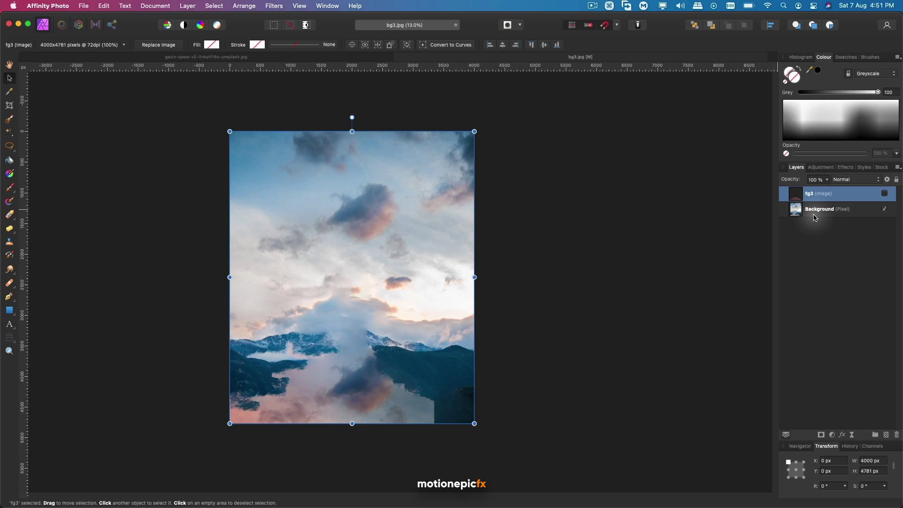
- Add a Fusion Composition clip to V1 of Timeline 2 and trim it to end at one second
key("super+Tab")
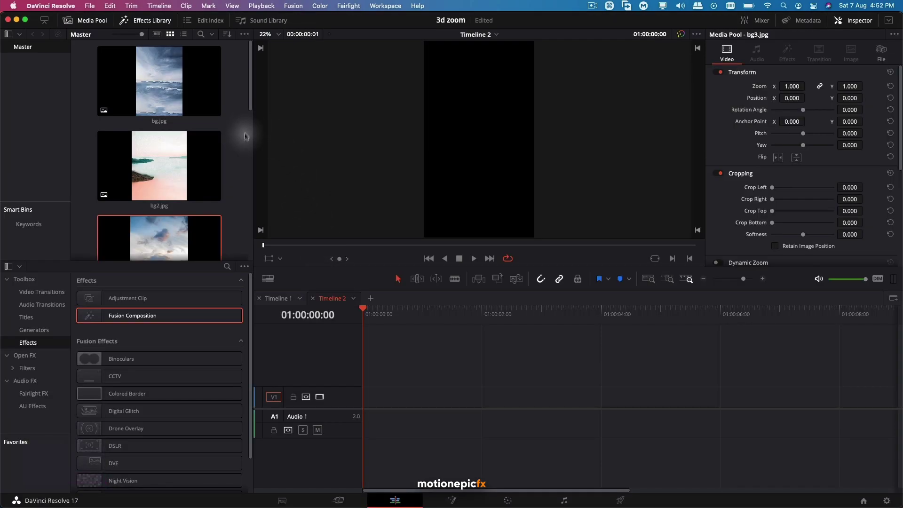
scroll(244, 136, "down", 4)
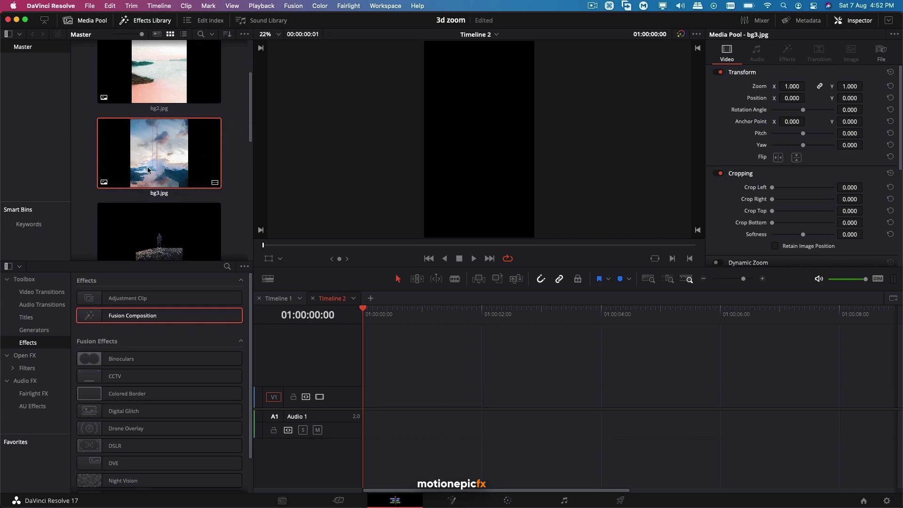
scroll(147, 170, "down", 10)
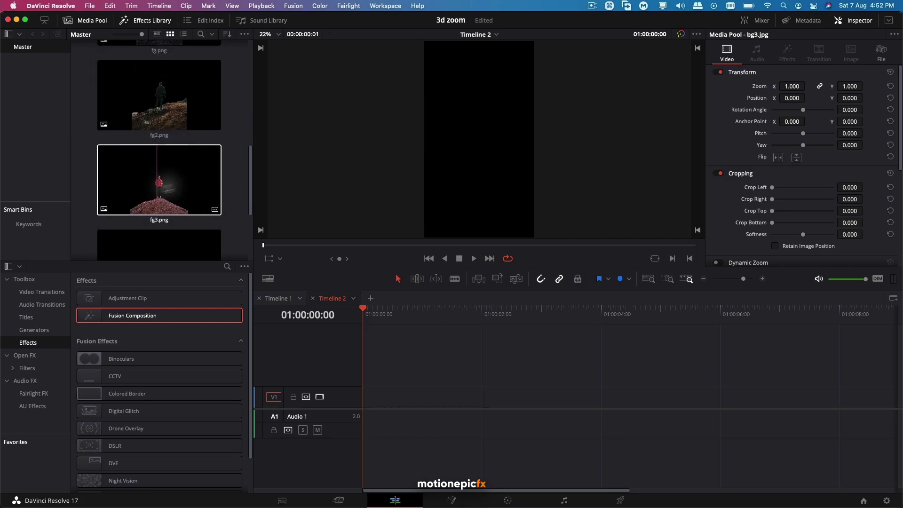
left_click(372, 329)
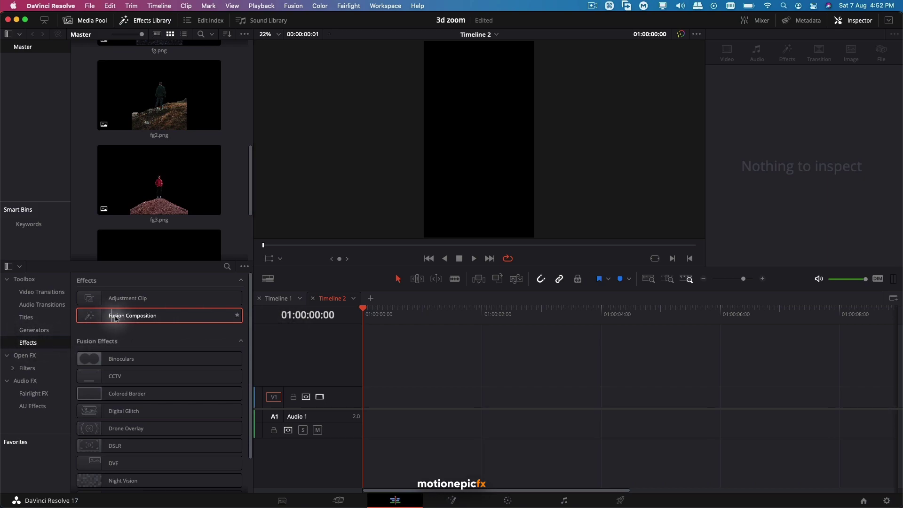
left_click_drag(116, 318, 366, 401)
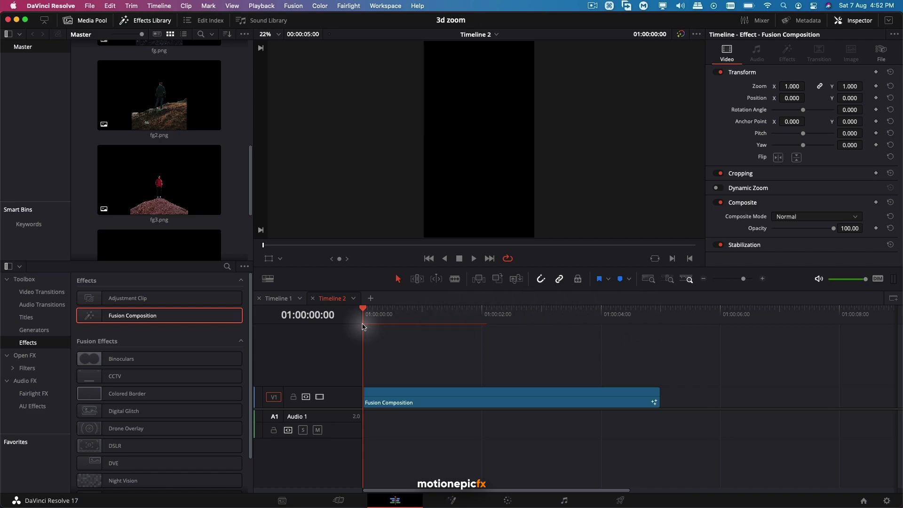
left_click_drag(388, 319, 442, 323)
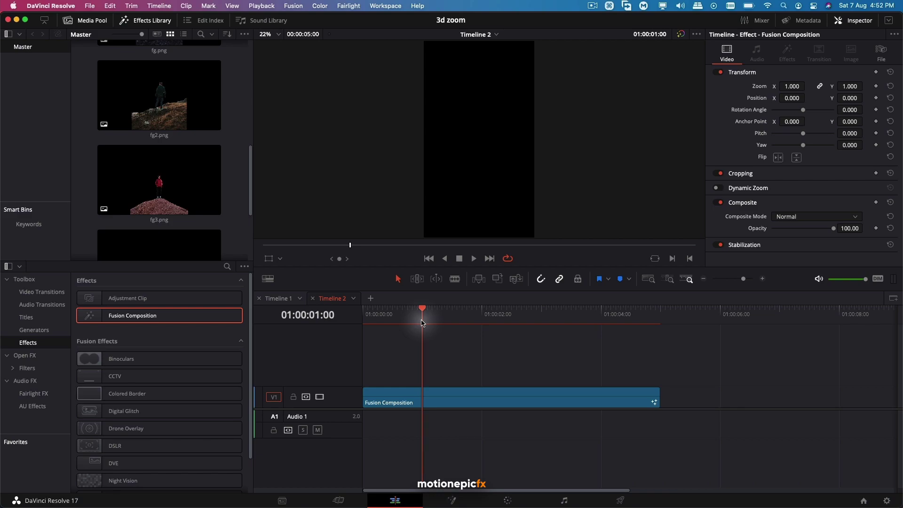
left_click_drag(659, 400, 421, 400)
- Open the comp in Fusion and add bg3.jpg and fg3.png from the Media Pool as input nodes
left_click(453, 501)
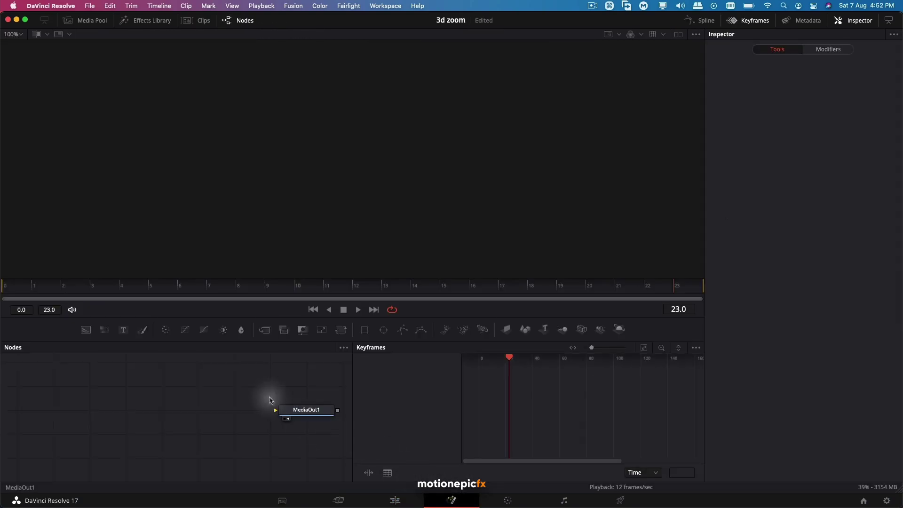
left_click(748, 20)
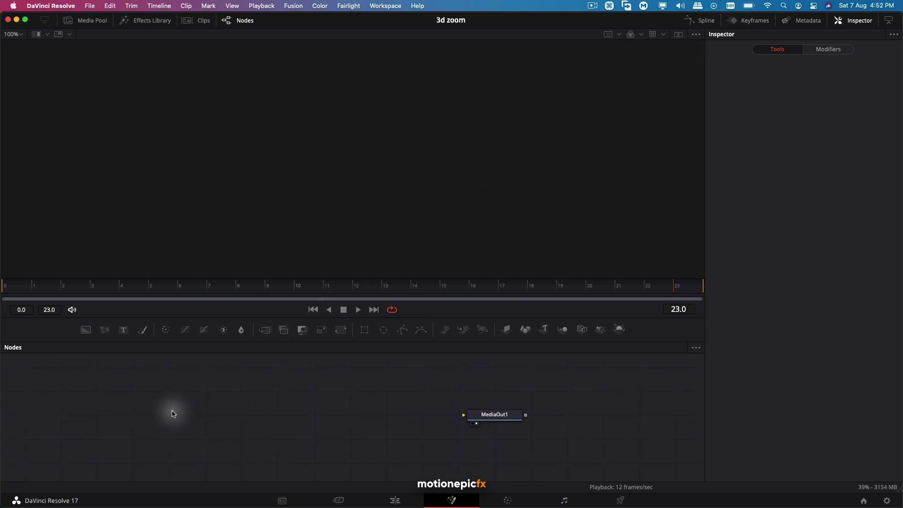
left_click(92, 20)
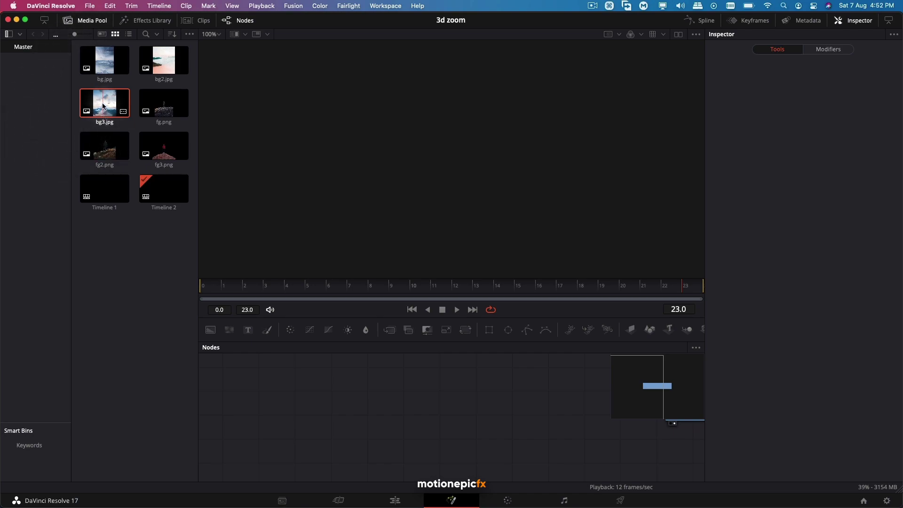
left_click_drag(104, 103, 306, 412)
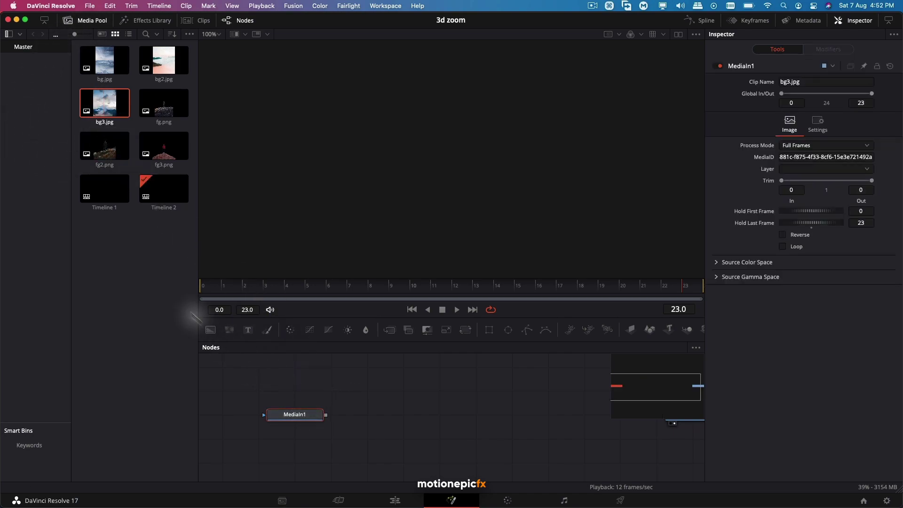
left_click_drag(164, 146, 295, 457)
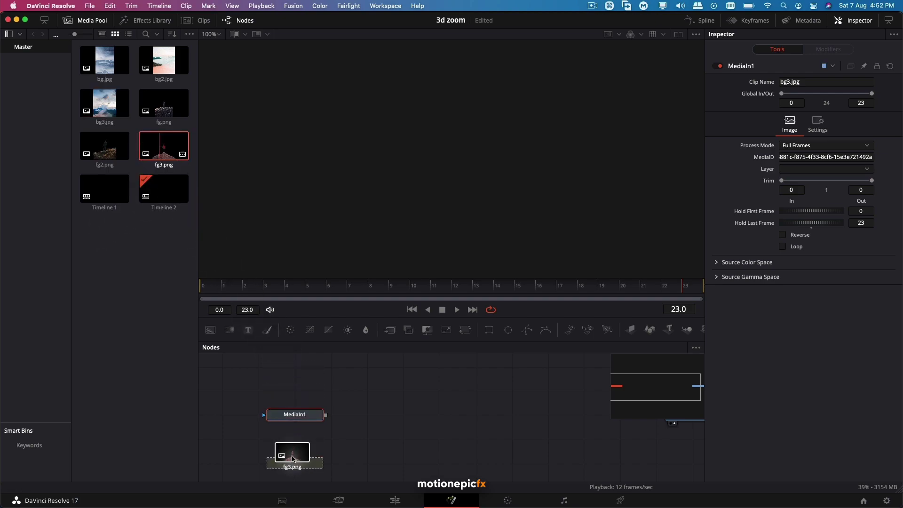
left_click(91, 22)
- Rename the MediaIn1 node to BG and MediaIn2 to FG
right_click(107, 410)
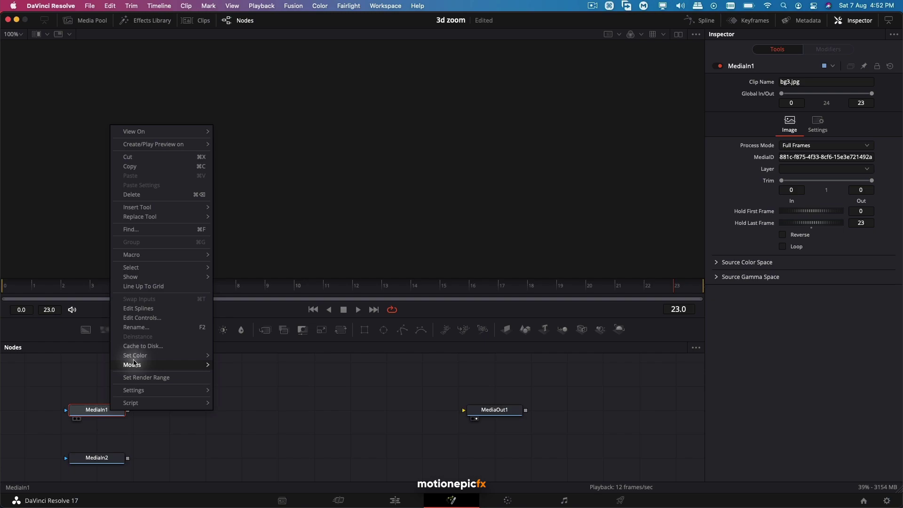
left_click(137, 327)
type("BG")
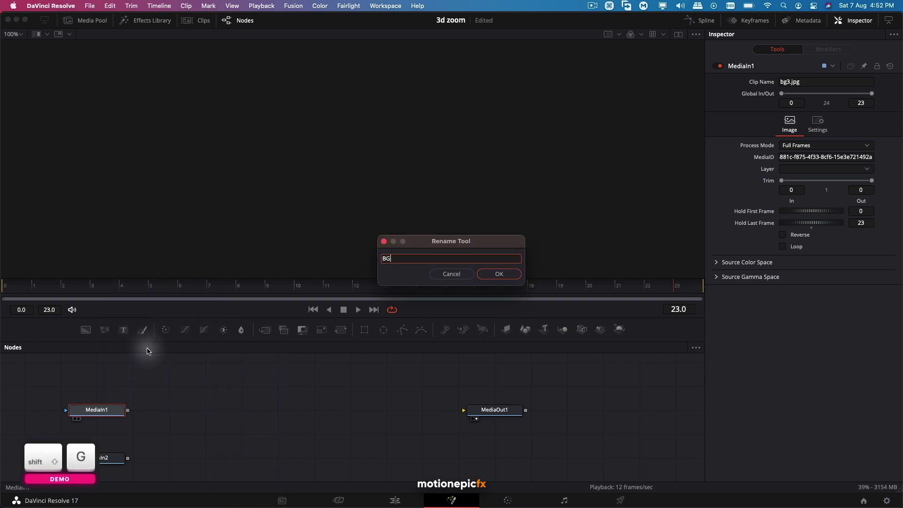
left_click(500, 274)
right_click(111, 459)
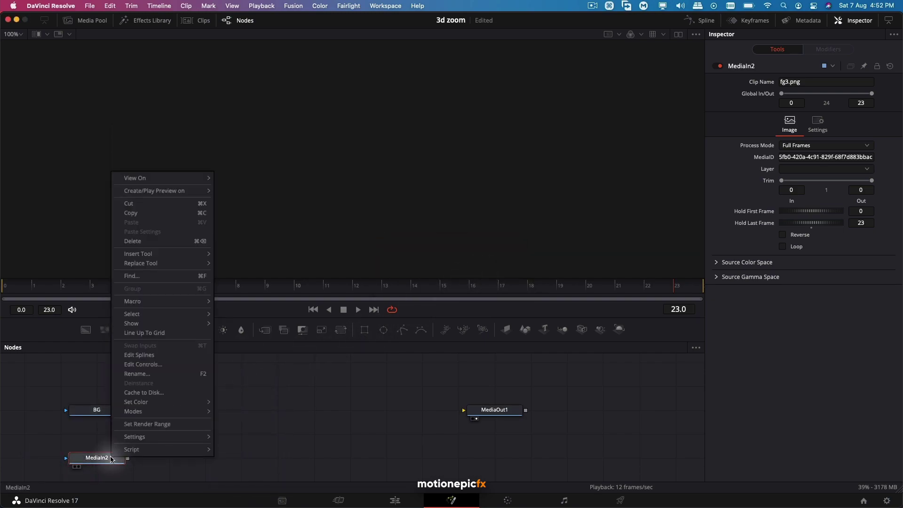
left_click(138, 374)
type("FG")
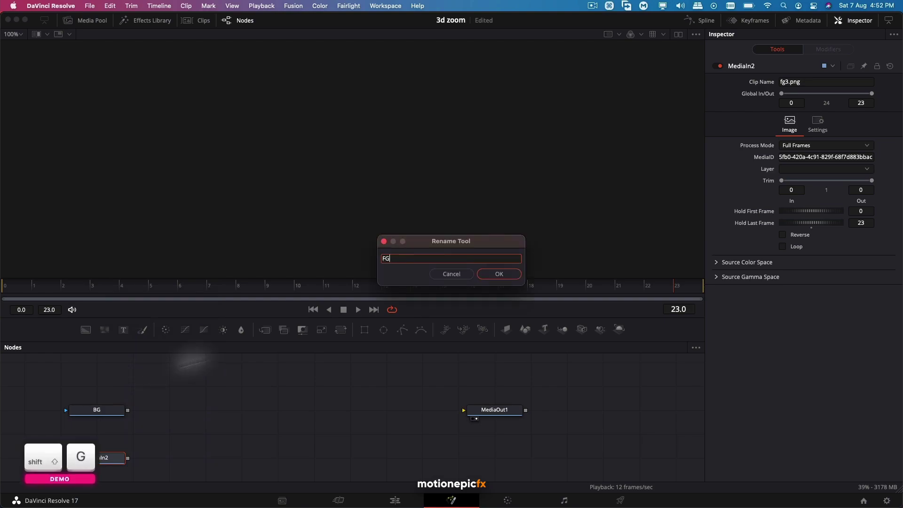
left_click(499, 274)
left_click(111, 414)
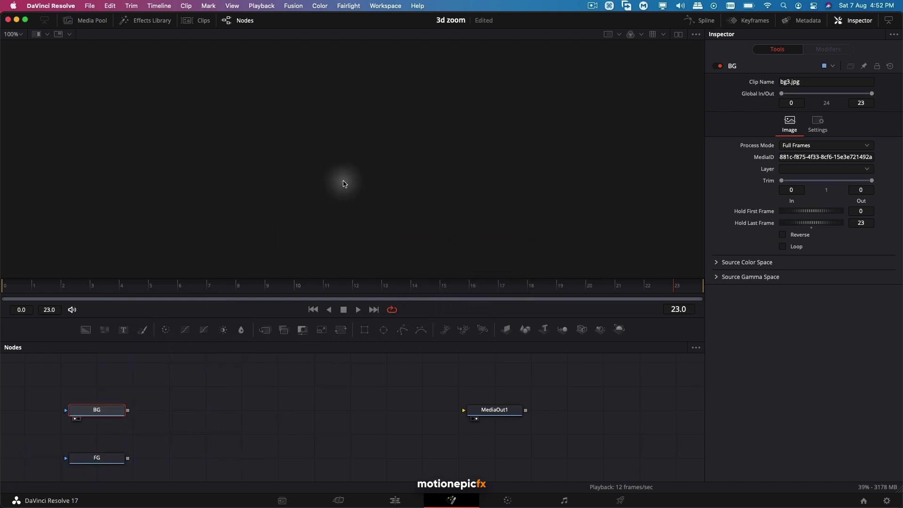
- View BG in the viewer and add a black 1080x1920 Background node to the comp
key("1")
scroll(350, 190, "down", 1)
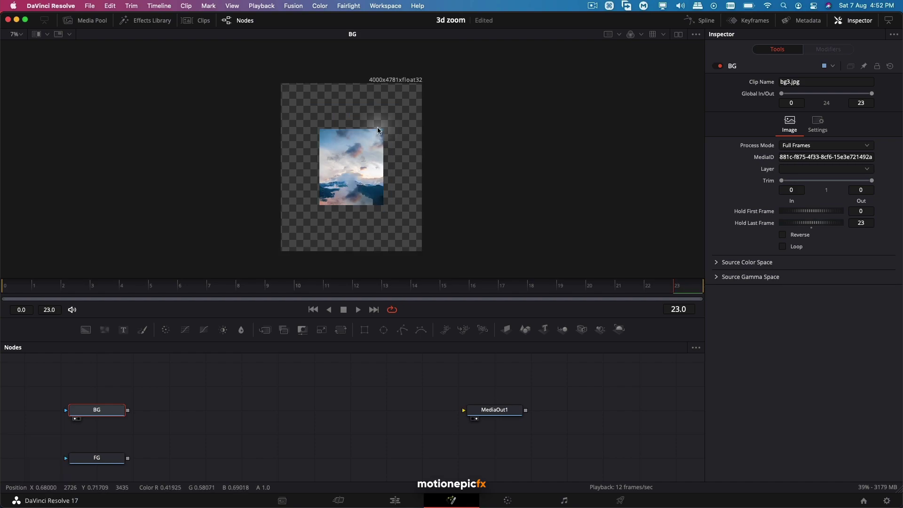
scroll(382, 77, "up", 1)
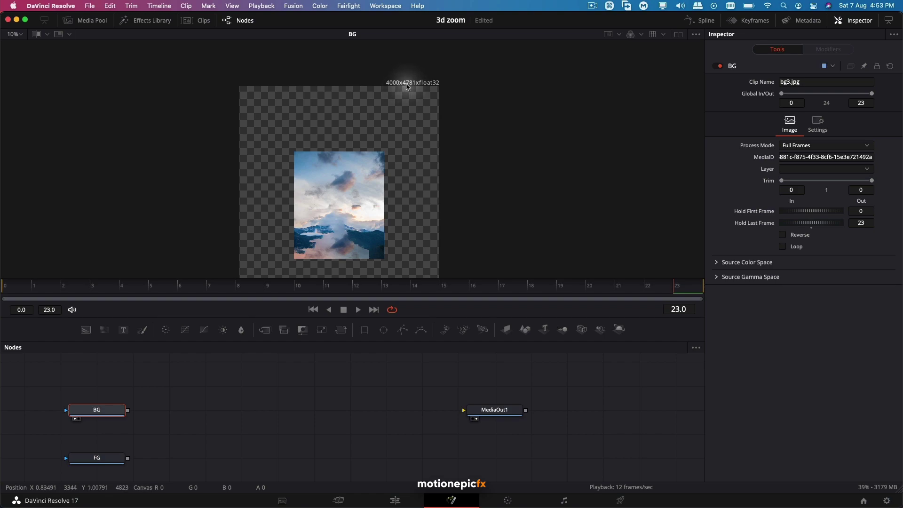
scroll(371, 137, "down", 2)
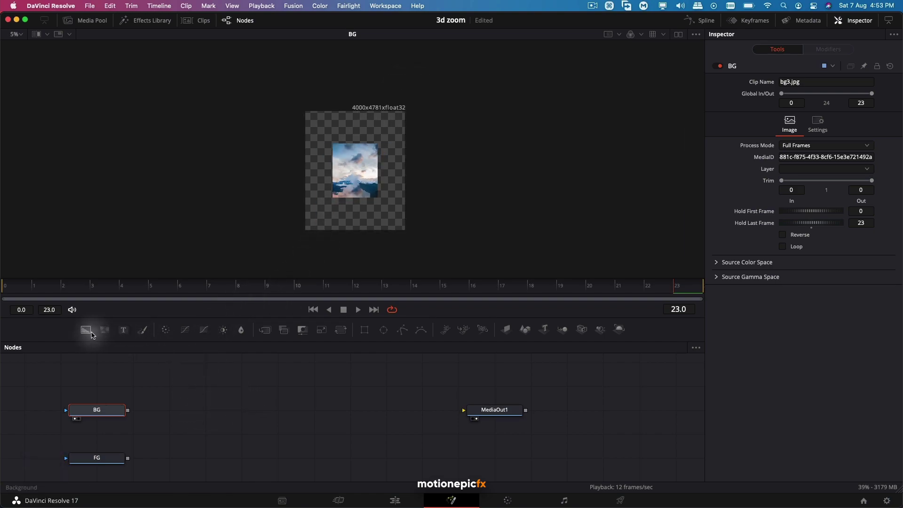
left_click_drag(86, 331, 363, 202)
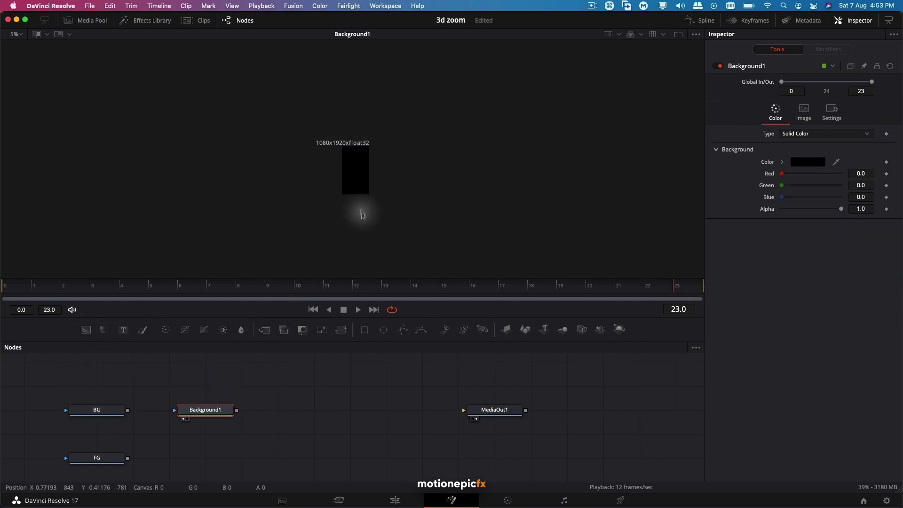
scroll(351, 146, "up", 1)
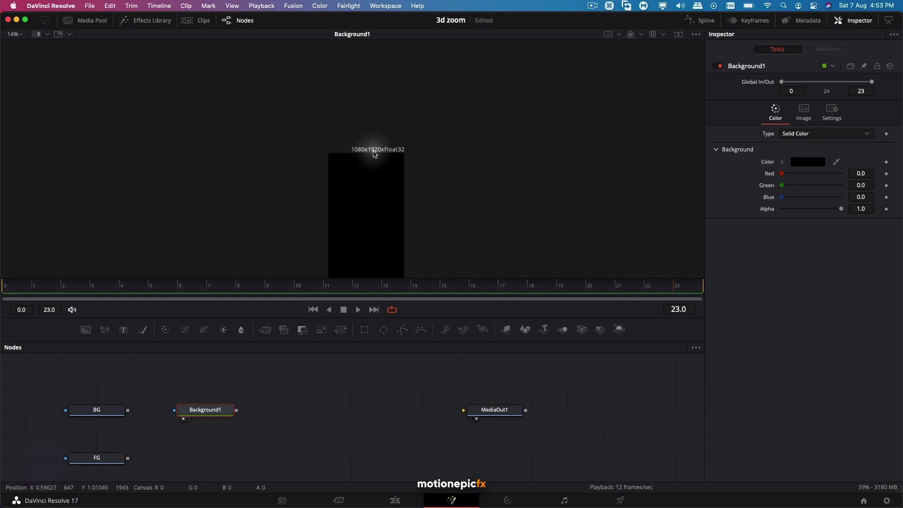
scroll(376, 153, "down", 2)
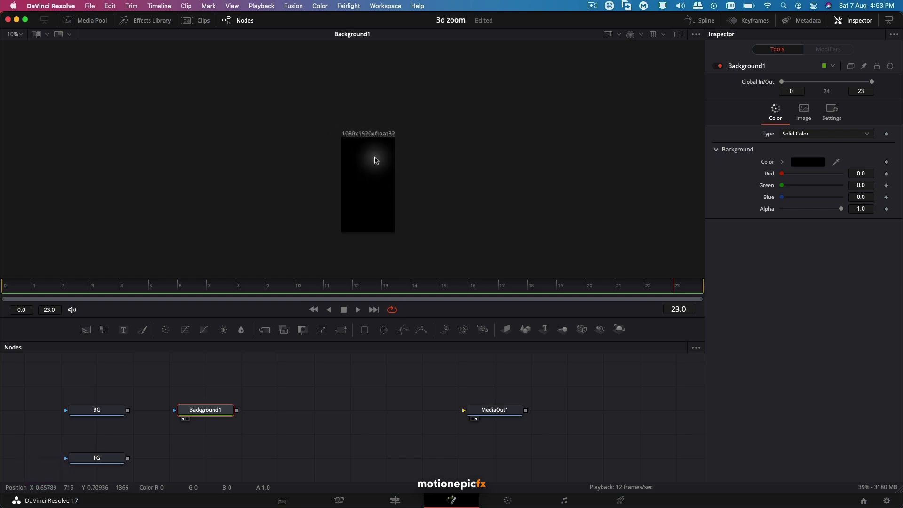
scroll(373, 146, "up", 2)
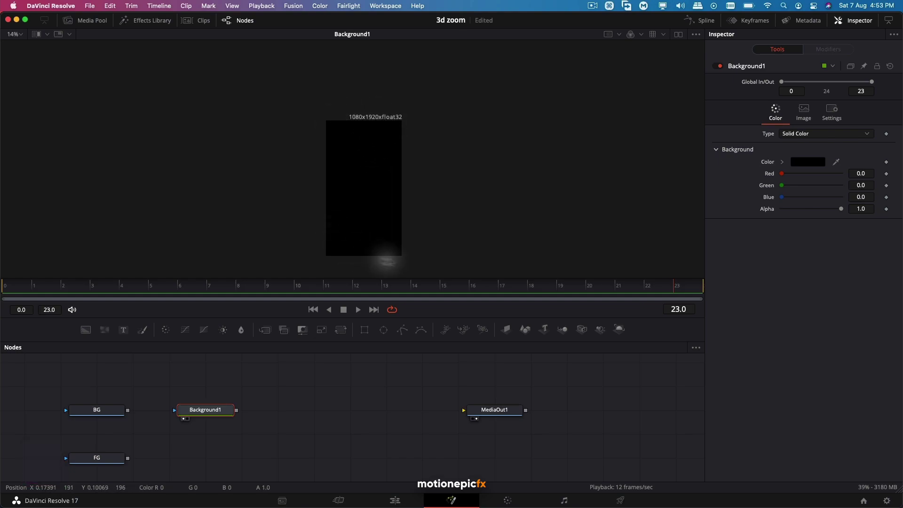
left_click(395, 500)
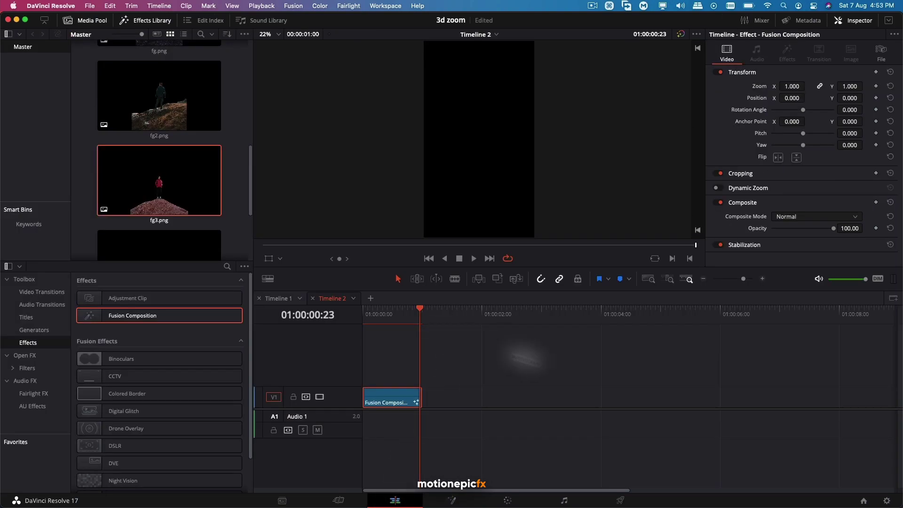
left_click(886, 501)
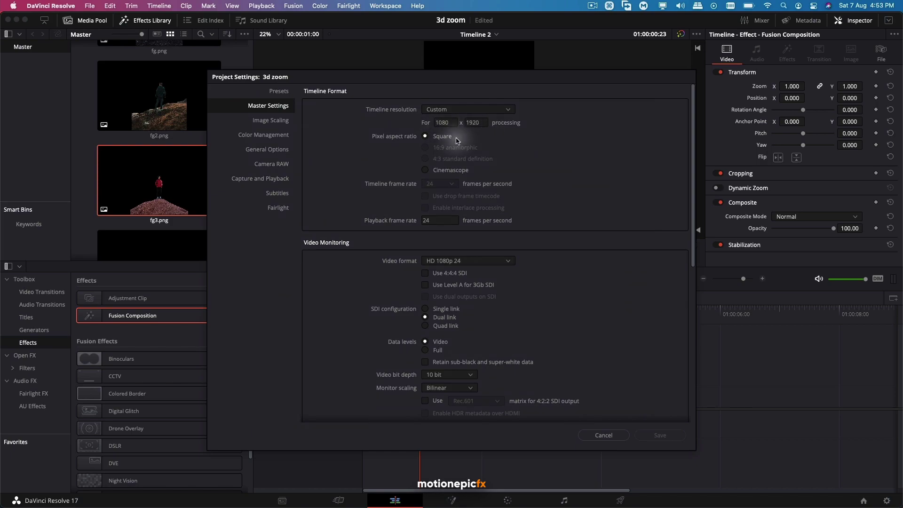
left_click(451, 111)
left_click(405, 119)
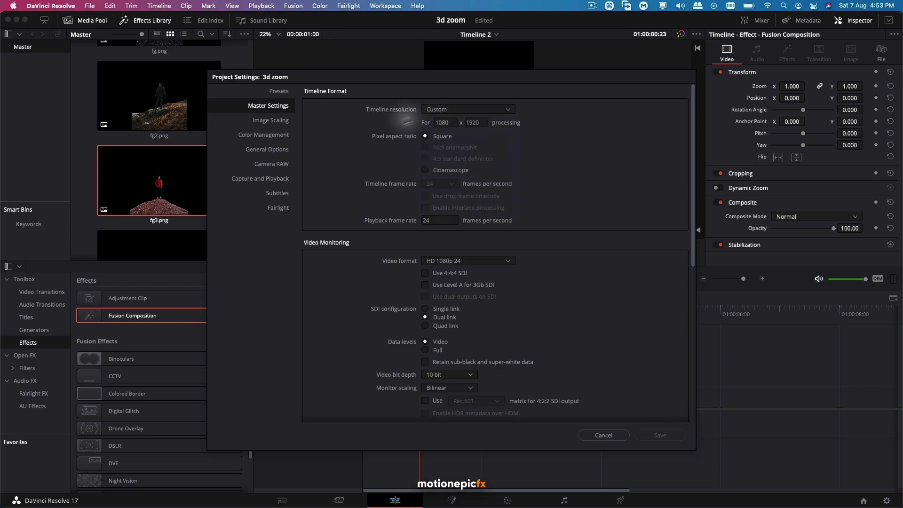
left_click(604, 435)
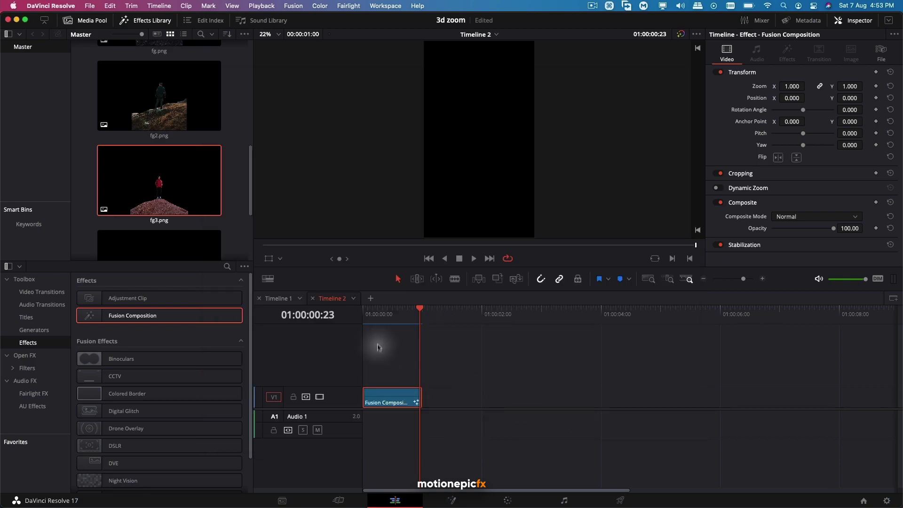
- Merge BG with Background1 via Merge1 and swap its inputs so the output is 1080x1920
key("shift+5")
left_click_drag(94, 410, 237, 439)
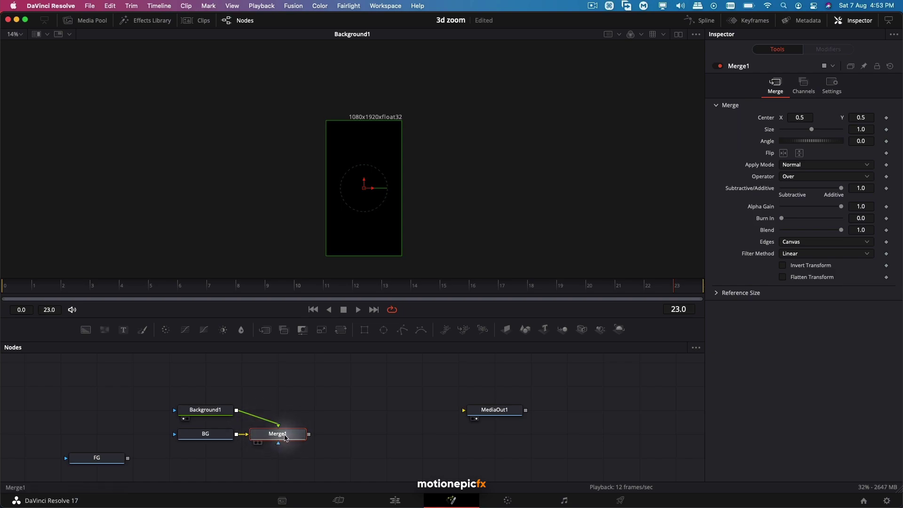
key("1")
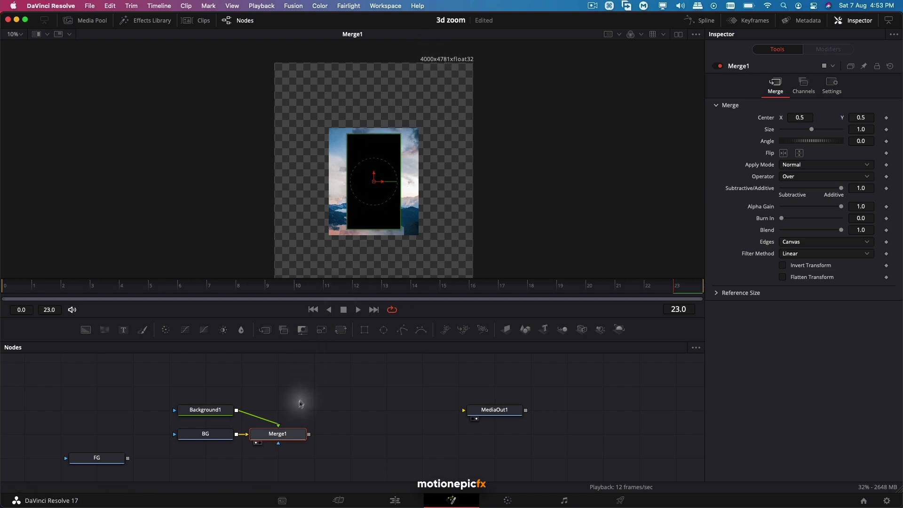
right_click(280, 437)
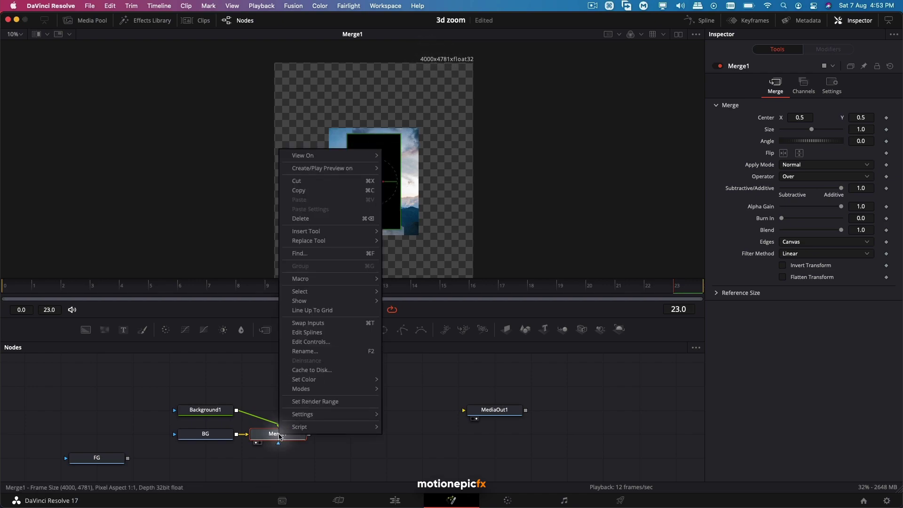
left_click(308, 324)
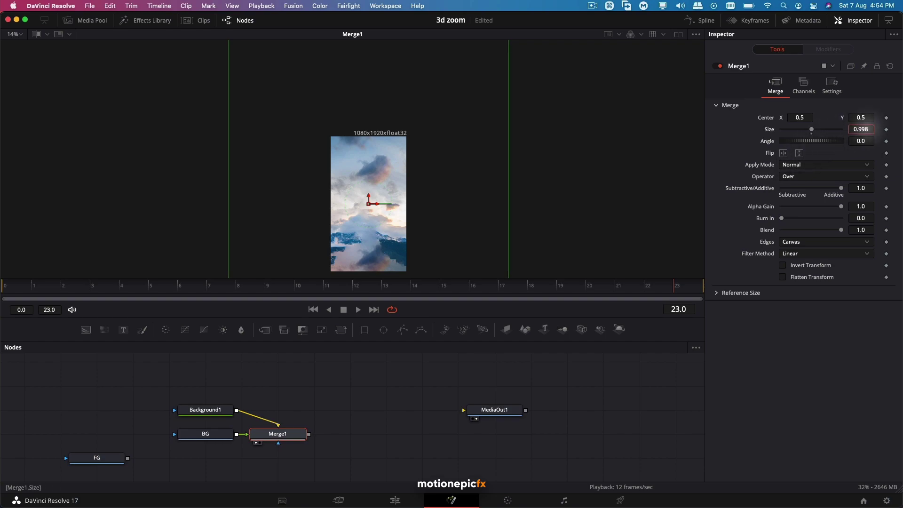
- Set Merge1's Size to 0.889 so the sky fits the frame
left_click_drag(861, 129, 807, 129)
scroll(424, 195, "up", 3)
scroll(376, 235, "down", 2)
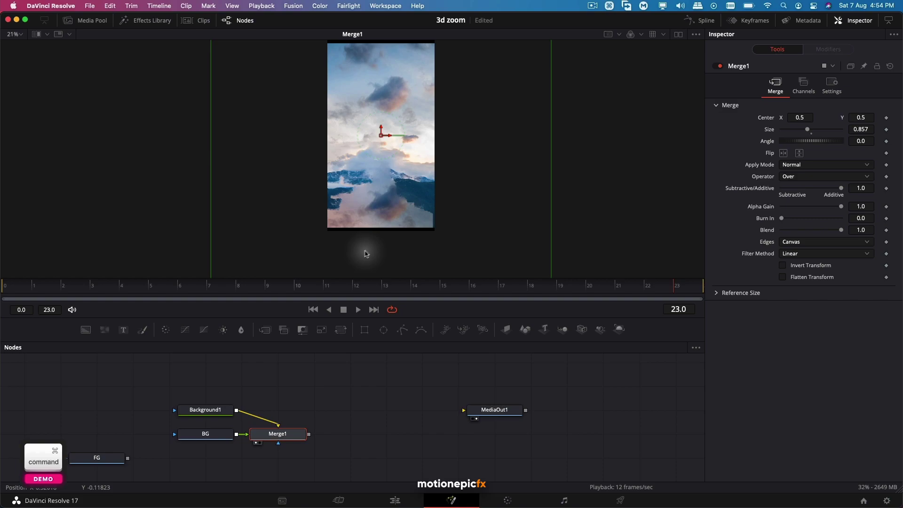
scroll(366, 254, "up", 5)
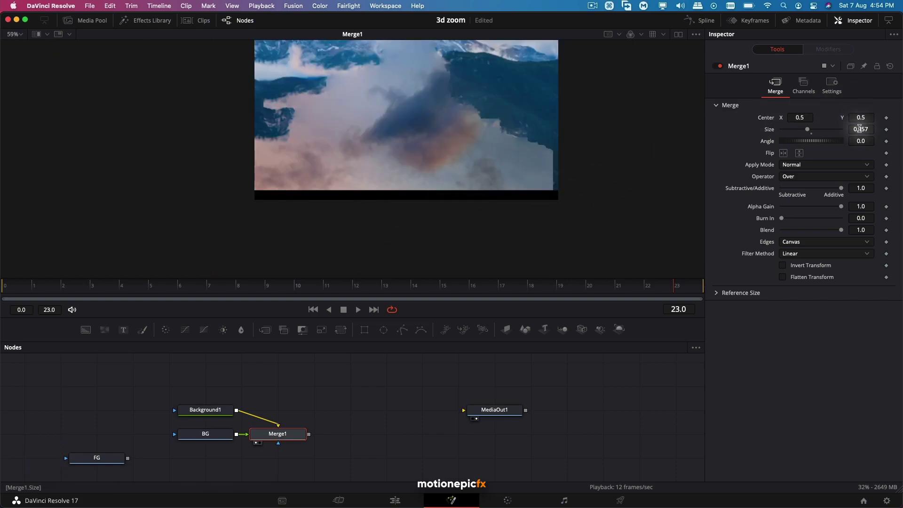
left_click_drag(860, 129, 868, 129)
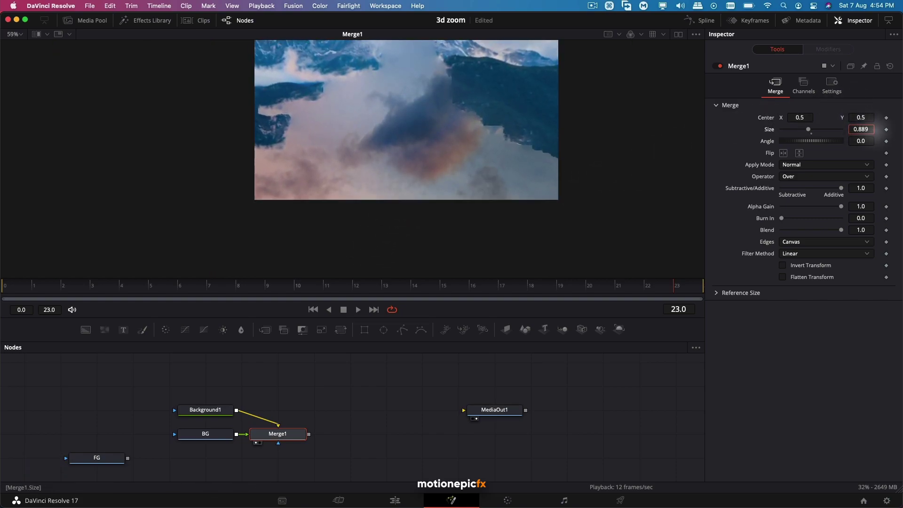
scroll(484, 192, "down", 5)
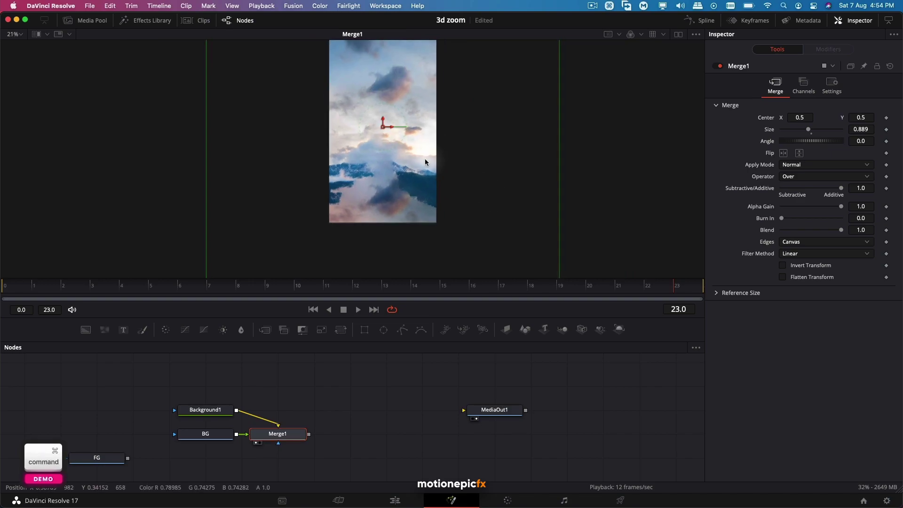
scroll(413, 215, "down", 5)
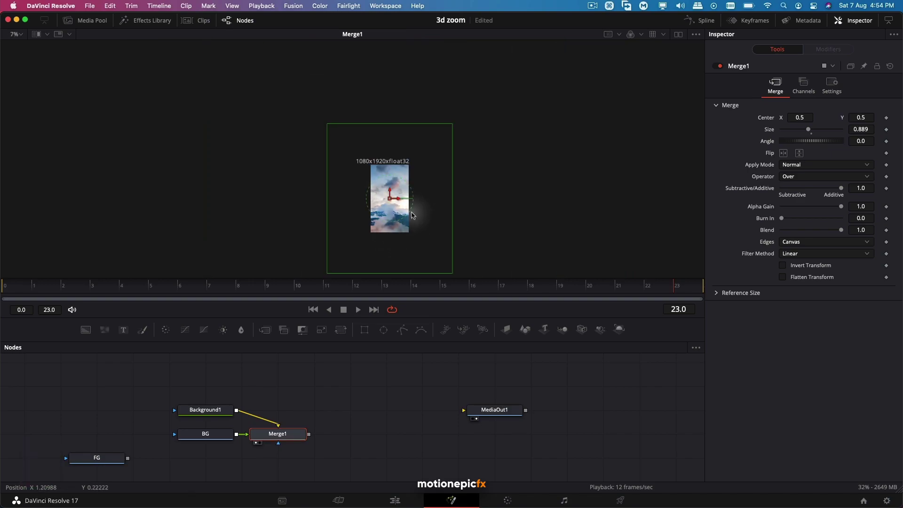
scroll(412, 215, "up", 3)
- Layer FG over the sky through Merge2 at Size 0.889 and feed it to MediaOut1
left_click_drag(98, 459, 309, 435)
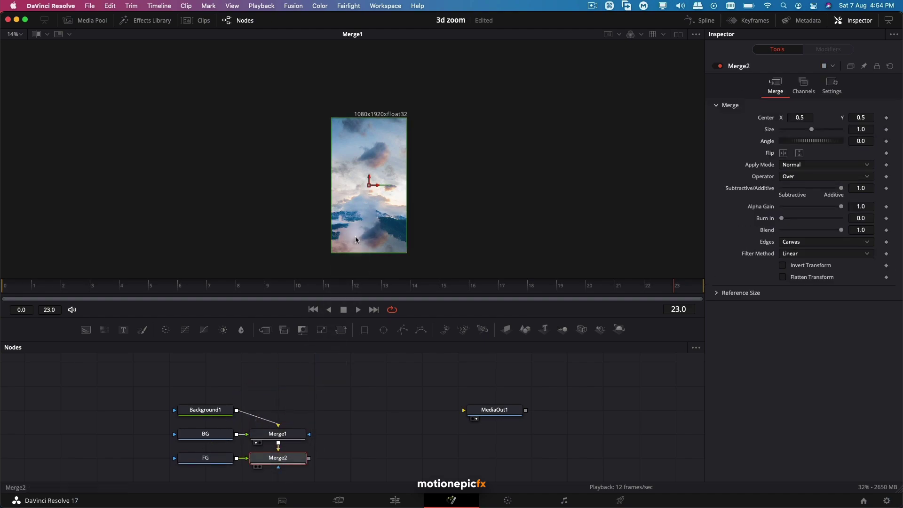
key("1")
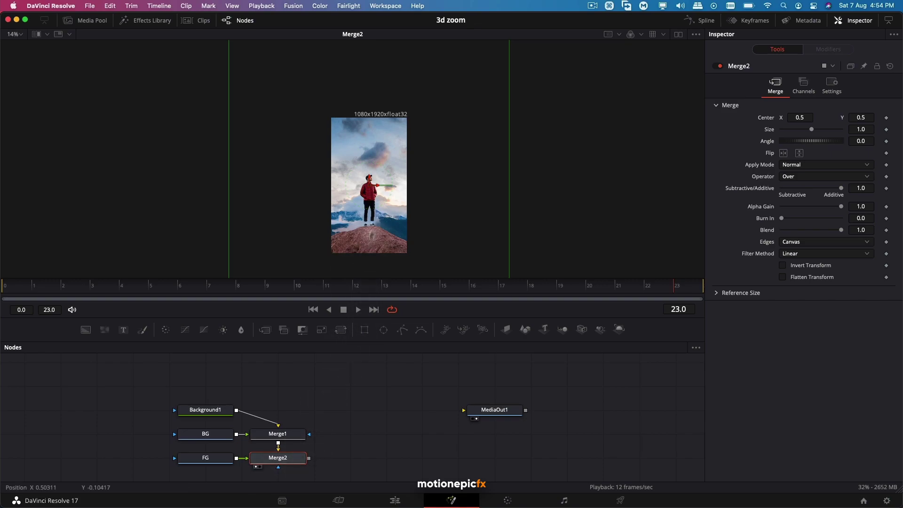
scroll(371, 251, "up", 5)
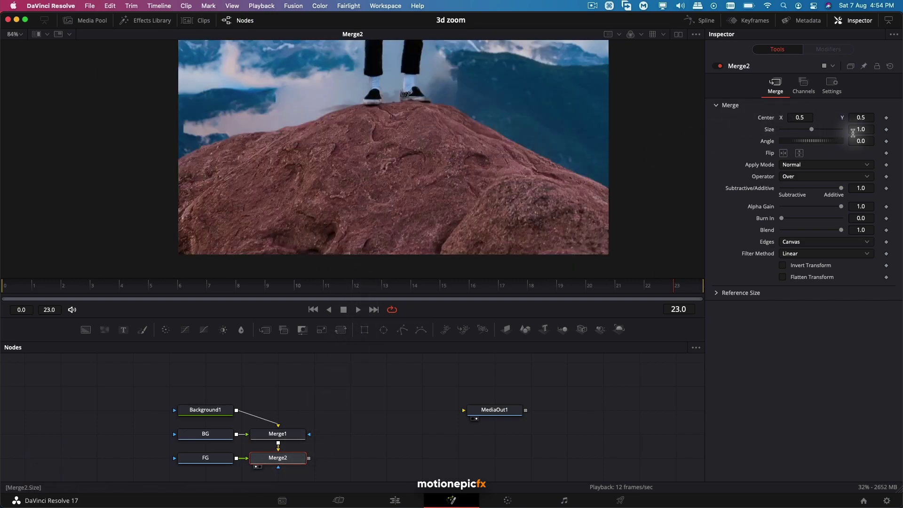
left_click_drag(864, 129, 818, 130)
scroll(462, 205, "down", 6)
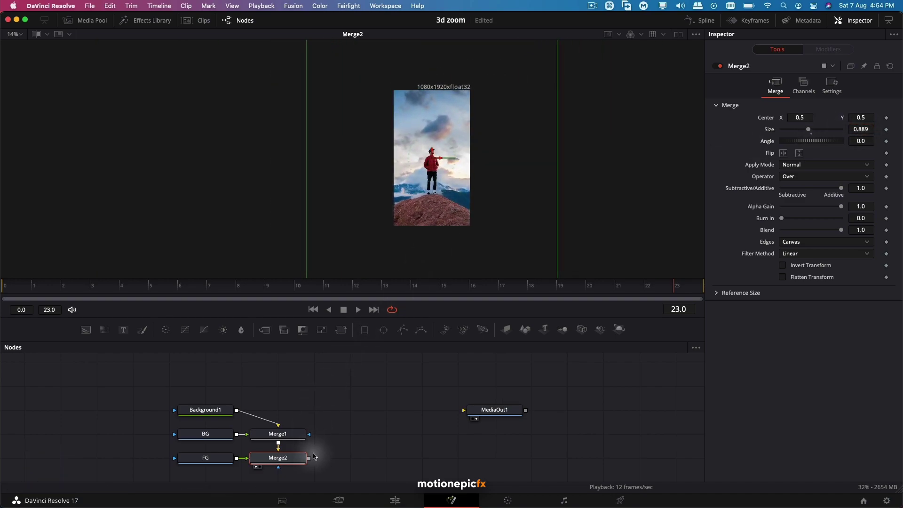
left_click_drag(309, 457, 477, 451)
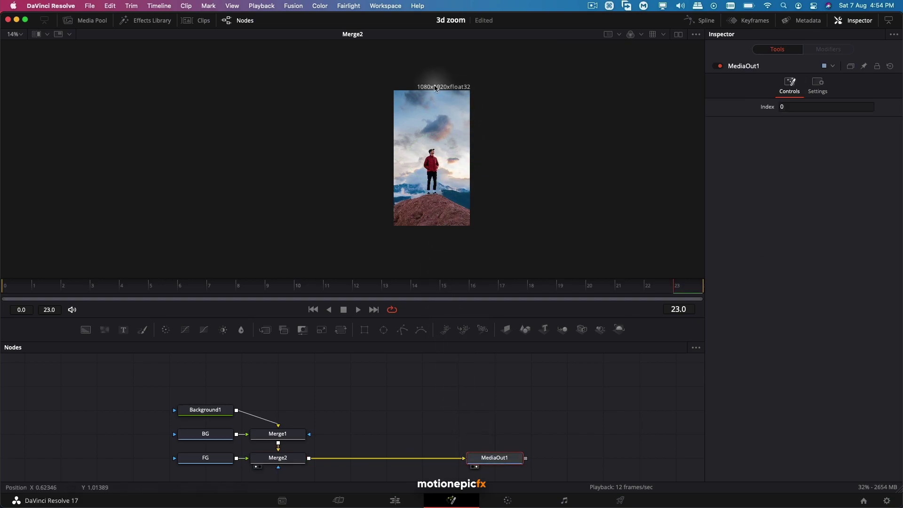
left_click_drag(440, 164, 353, 168)
scroll(352, 166, "up", 2)
scroll(352, 166, "down", 1)
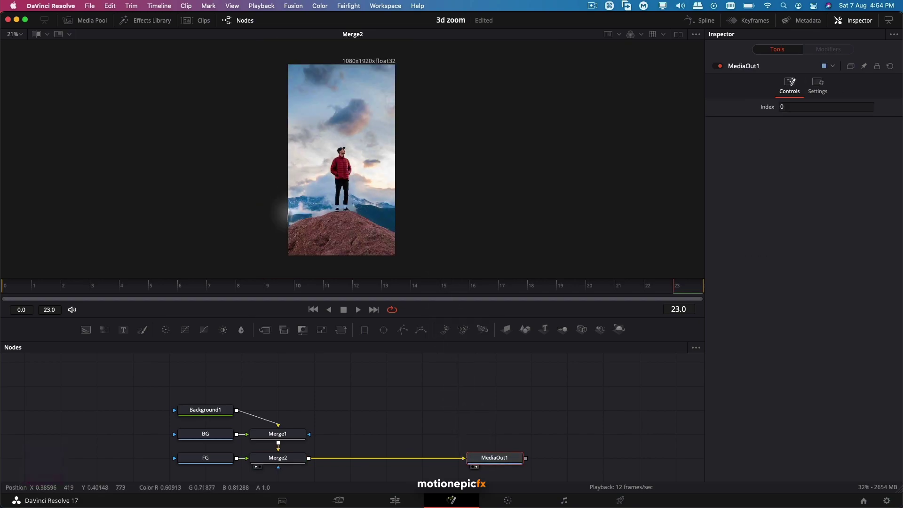
- At frame 23, keyframe Merge1's Center at (0.5, 0.5), then select Merge2
left_click(290, 434)
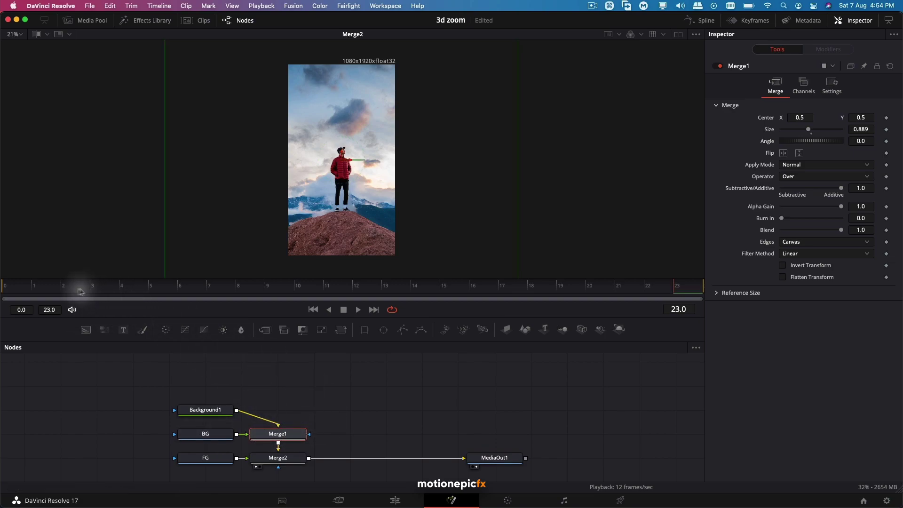
left_click_drag(64, 292, 700, 287)
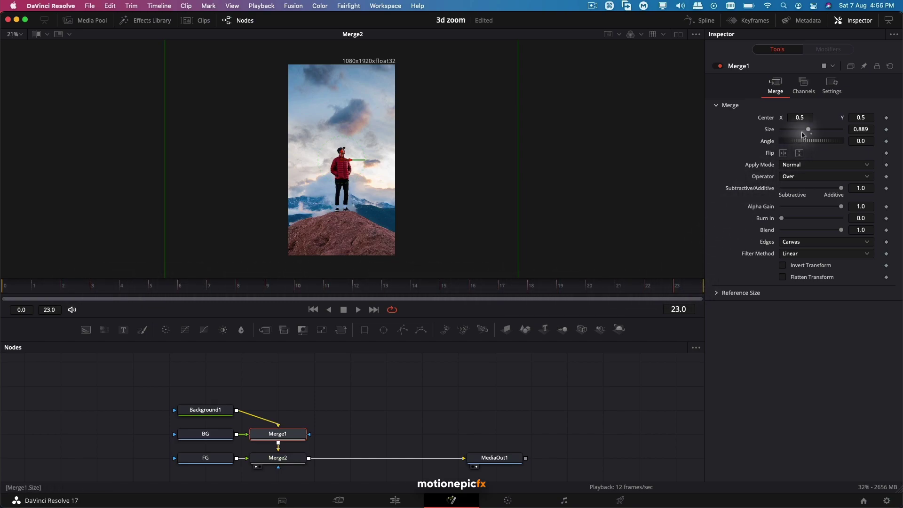
left_click(887, 118)
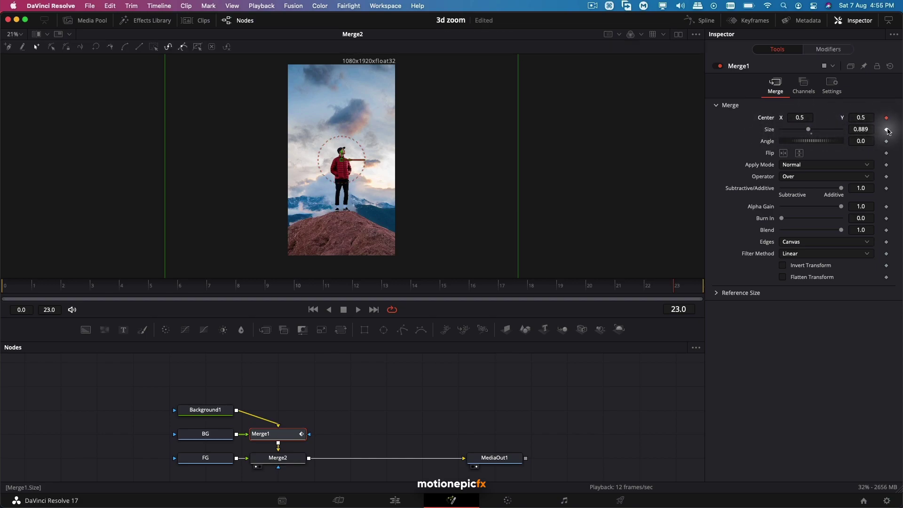
left_click(279, 459)
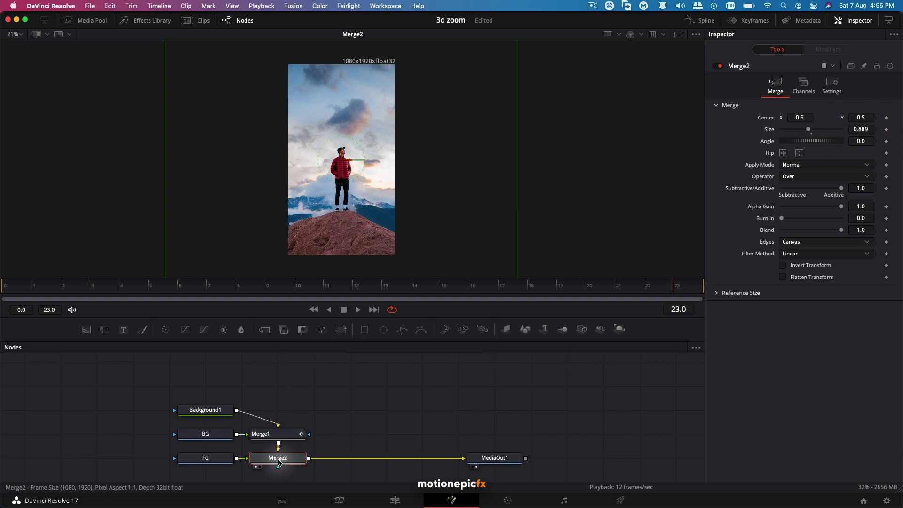
- Keyframe Merge2's Size, then at frame 0 shift Merge1's Center X to 0.578947
left_click(887, 130)
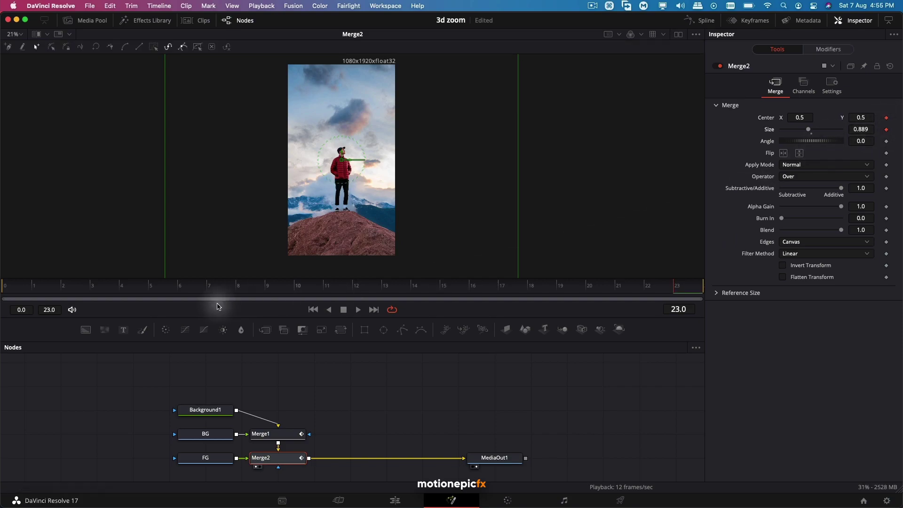
left_click(55, 287)
left_click(263, 436)
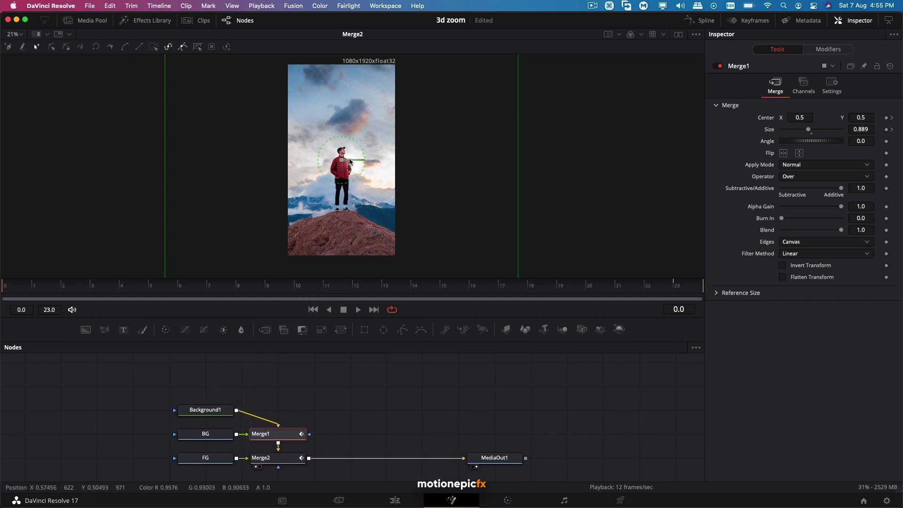
left_click_drag(350, 160, 359, 162)
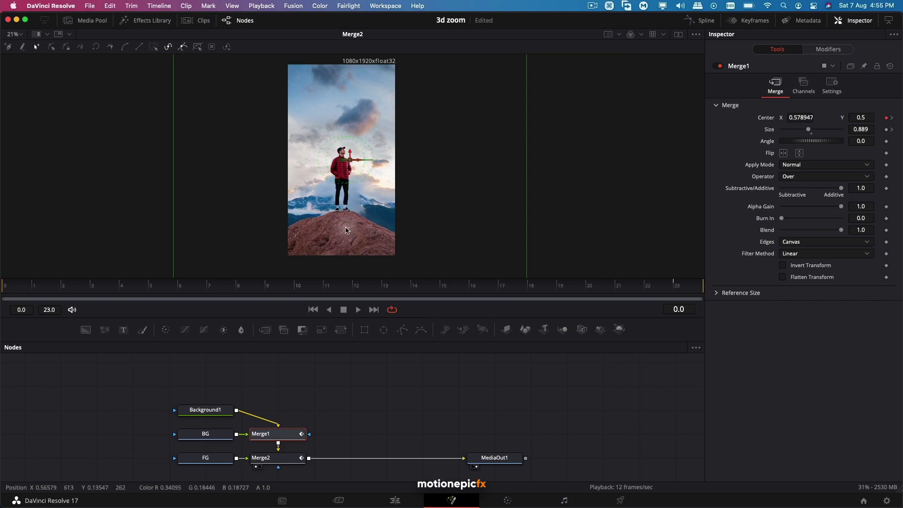
- At frame 0 set Merge2 to X 0.447368, Size 0.926, Merge1 Size 0.92, and preview
left_click(263, 459)
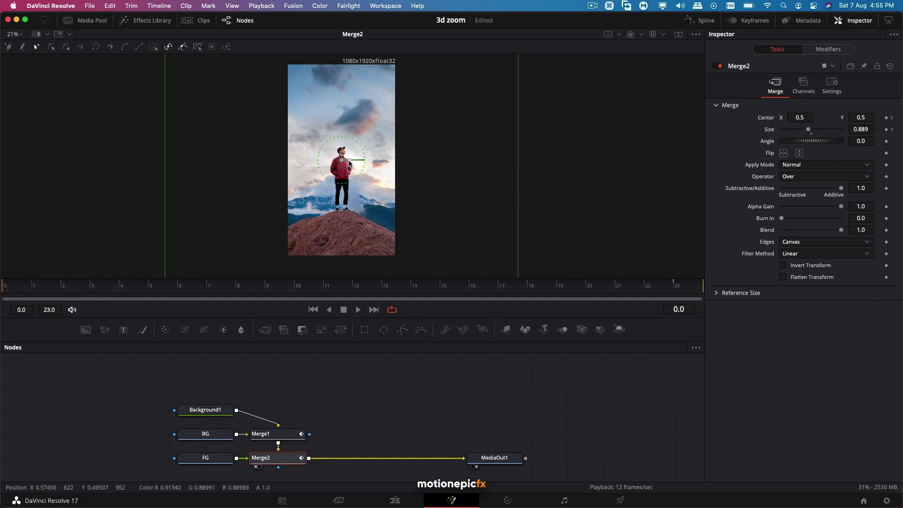
left_click_drag(350, 164, 344, 163)
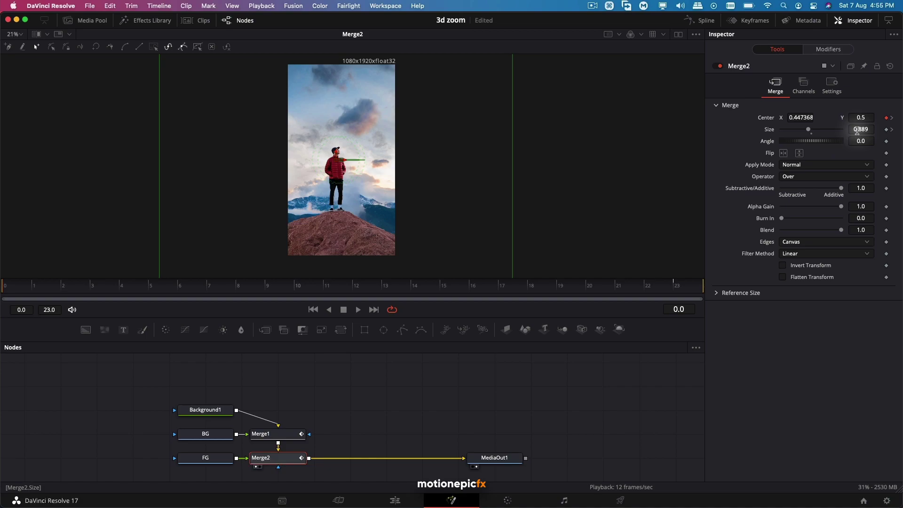
left_click_drag(861, 129, 873, 129)
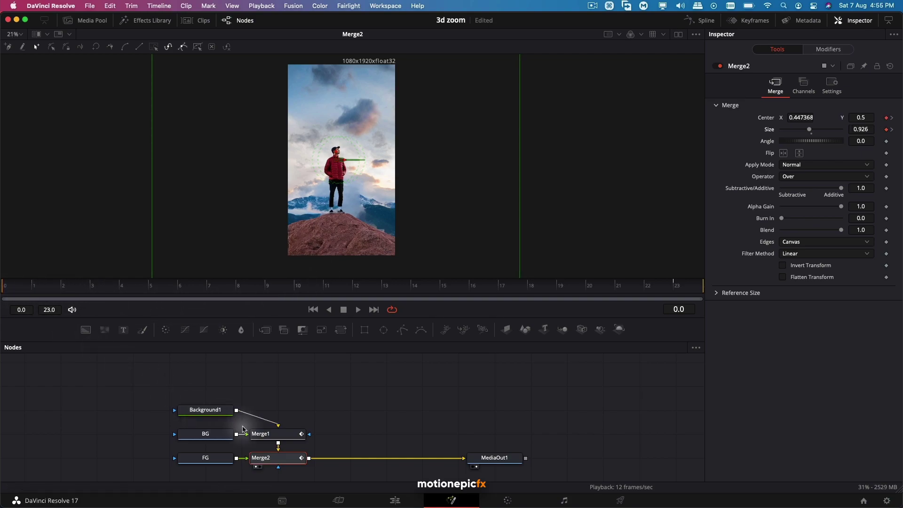
left_click(270, 434)
left_click_drag(817, 132, 811, 131)
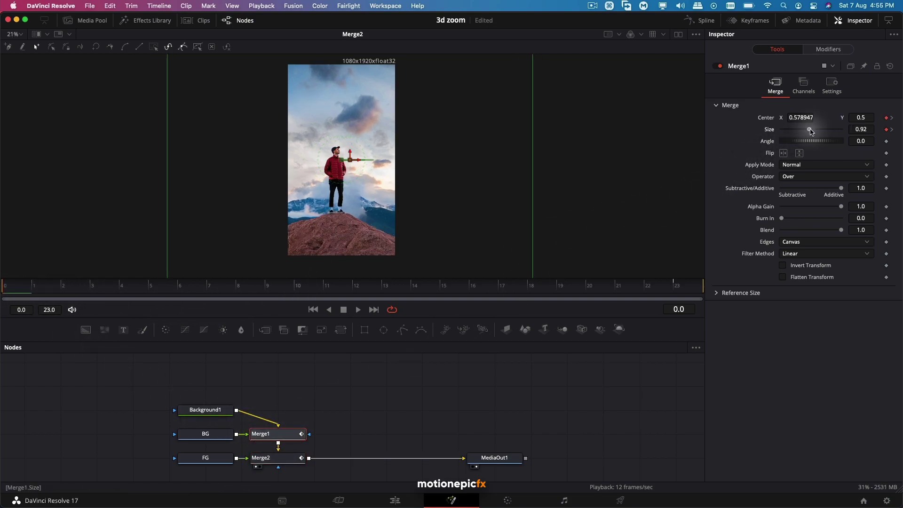
left_click_drag(202, 290, 678, 301)
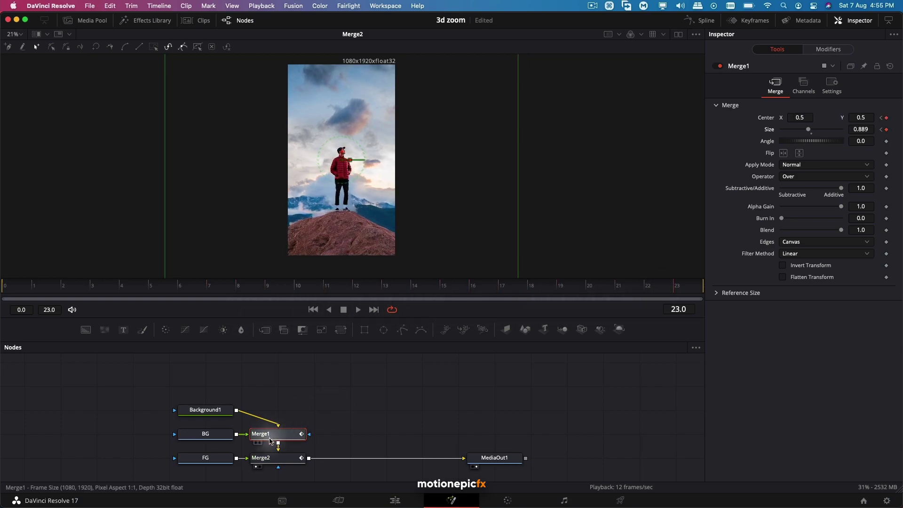
- Smooth Merge1's Displacement and Size keyframes into S-curves with Displacement ease-in 100
left_click(701, 21)
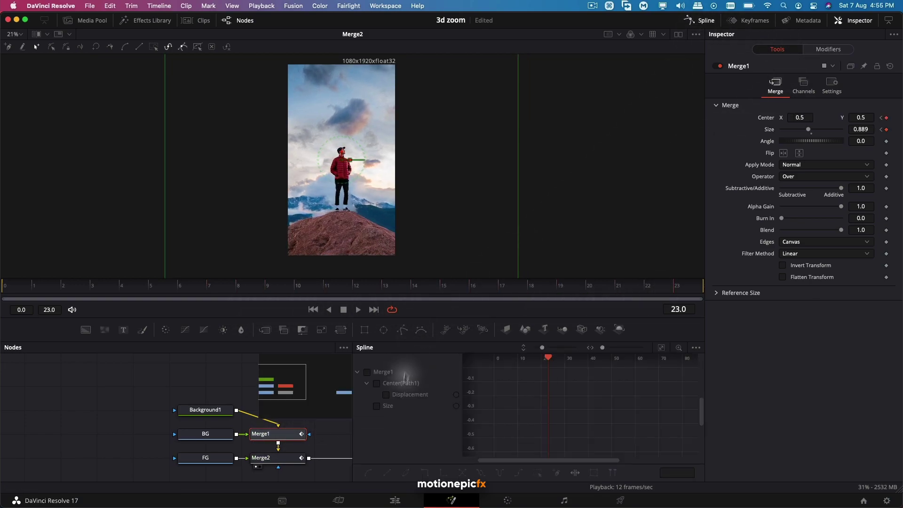
left_click(386, 395)
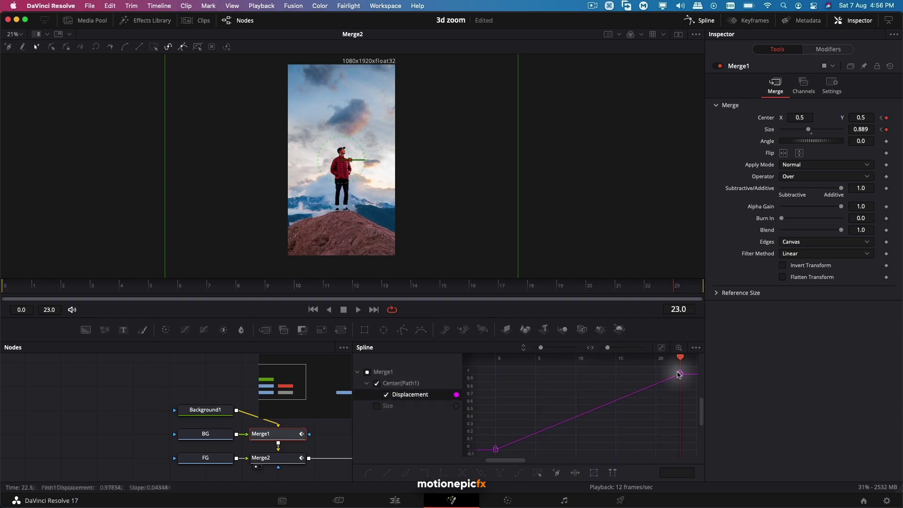
key("s")
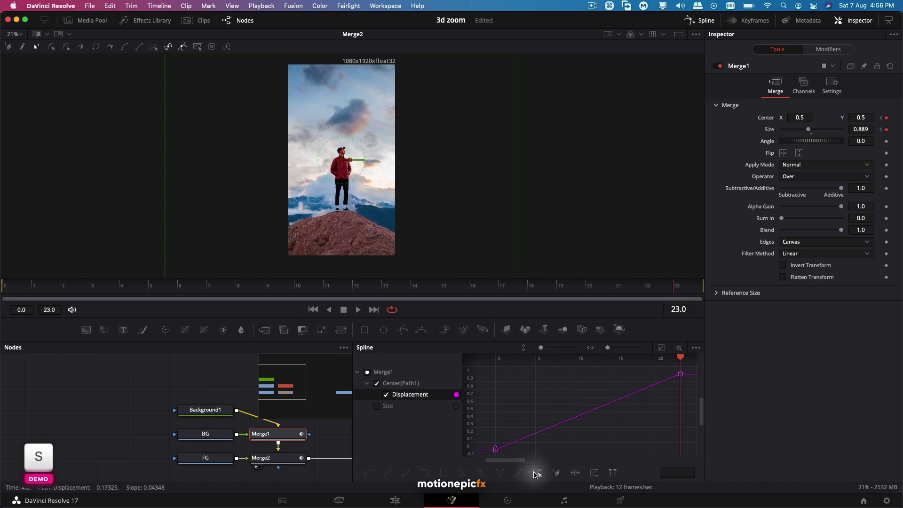
left_click(538, 474)
key("s")
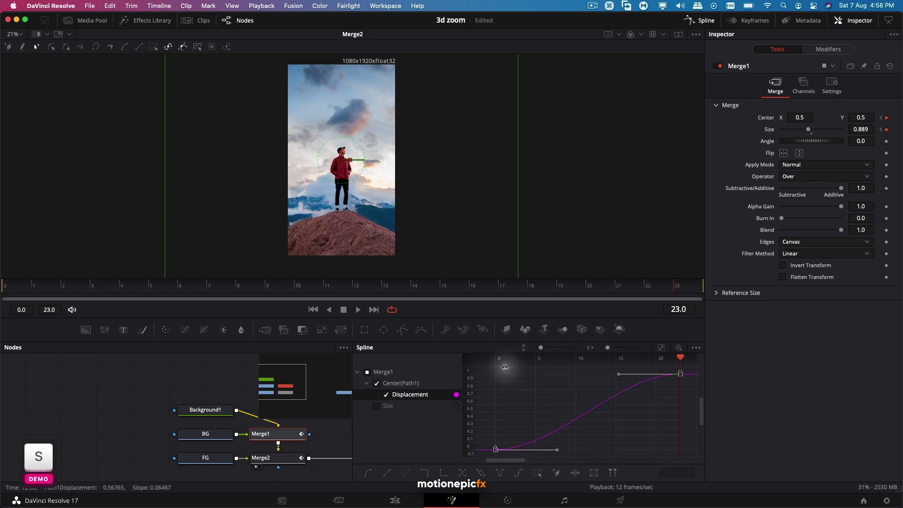
key("t")
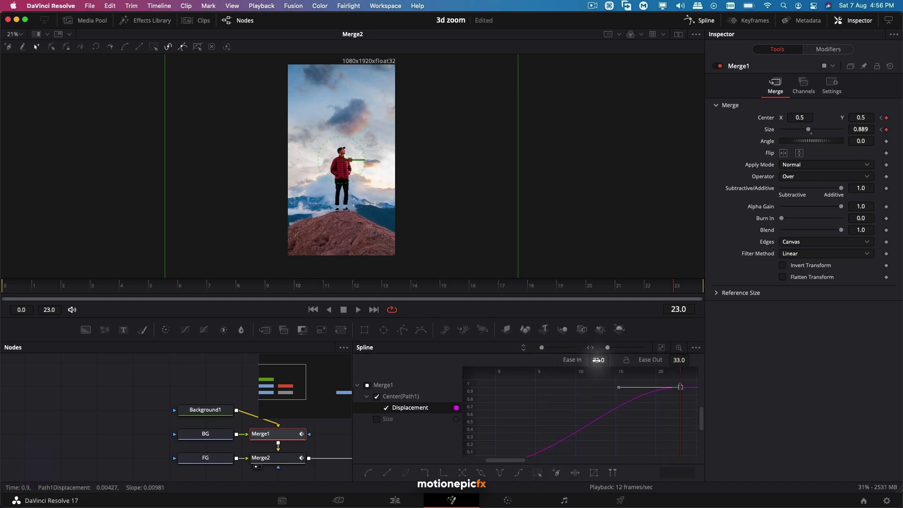
left_click_drag(598, 360, 529, 269)
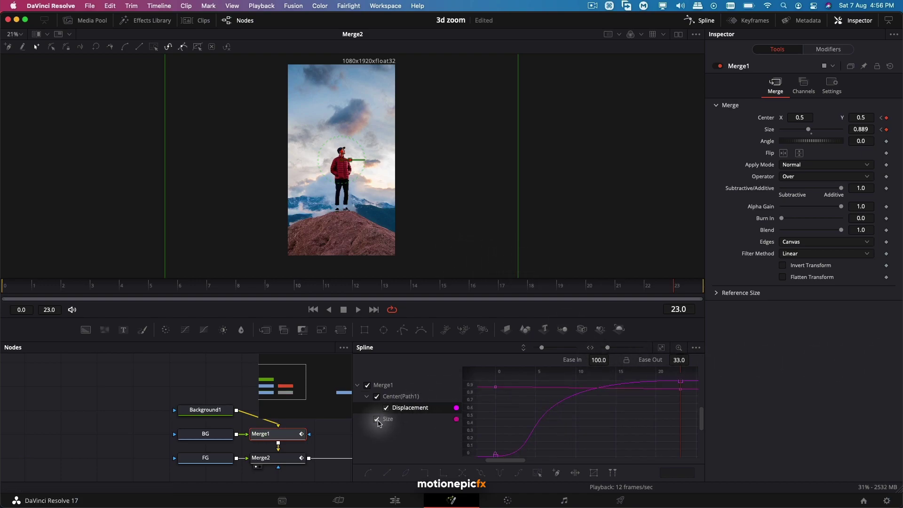
left_click(378, 422)
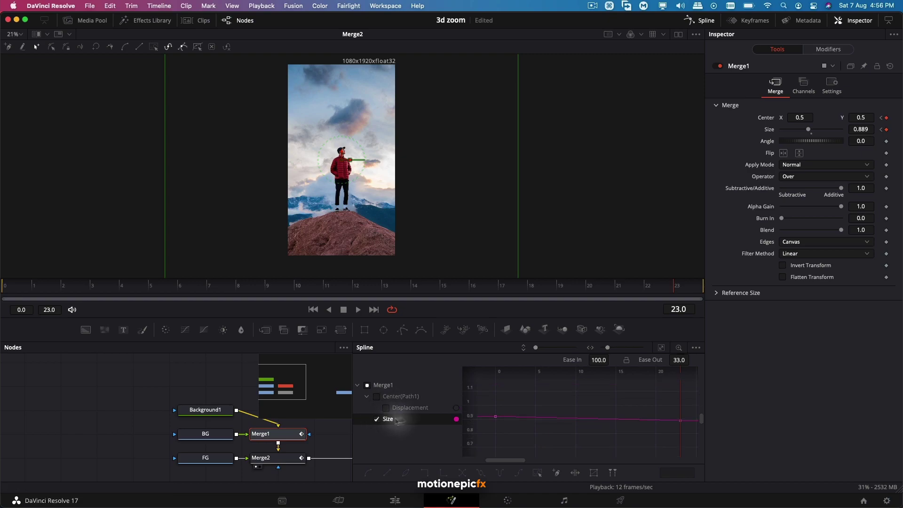
key("s")
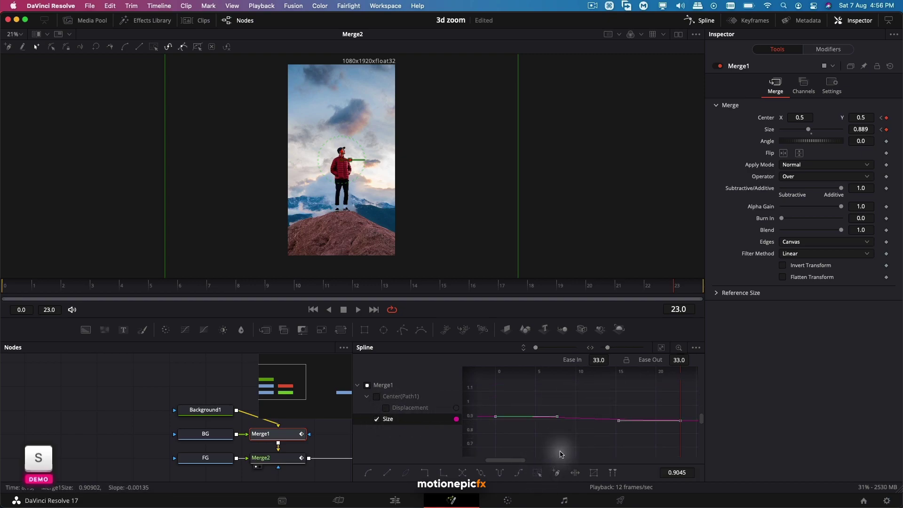
mouse_move(598, 360)
left_mouse_down()
mouse_move(804, 361)
mouse_move(484, 260)
mouse_move(595, 360)
left_mouse_up()
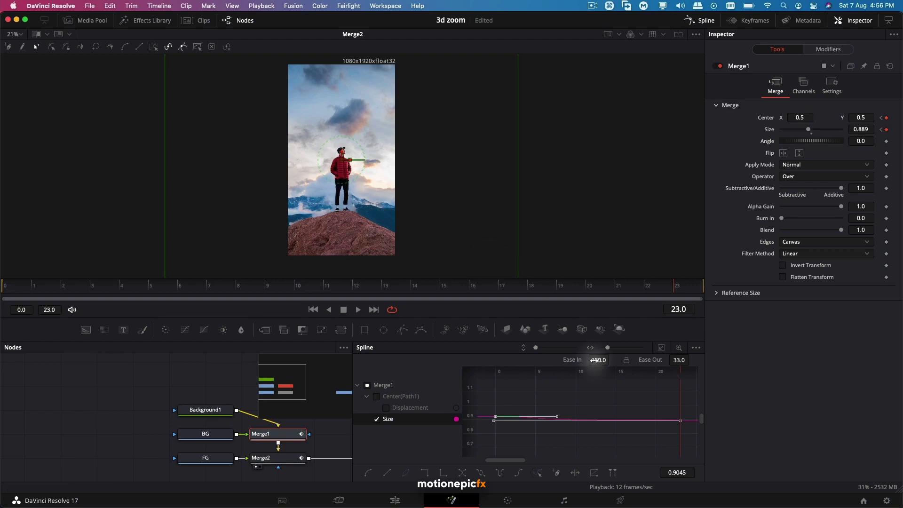
- Smooth Merge2's keyframes with ease-in 100, then return to the Edit page
left_click(271, 458)
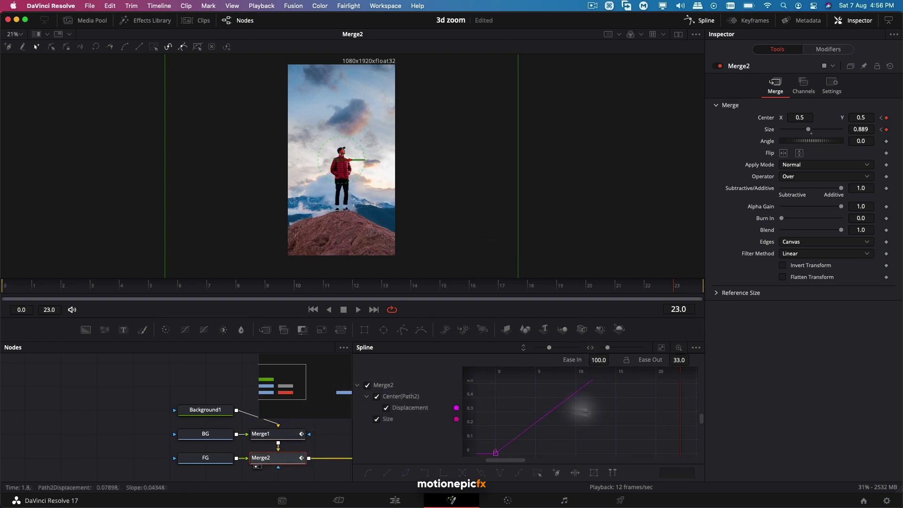
left_click(661, 348)
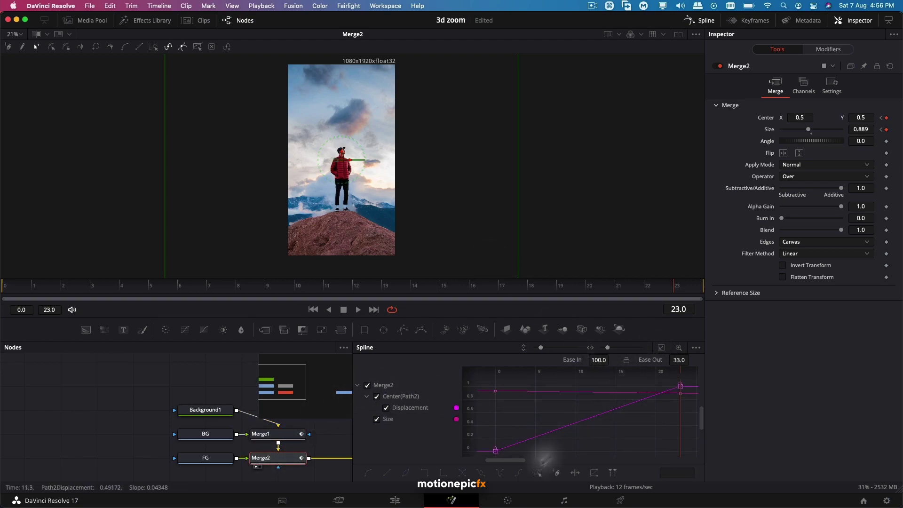
key("s")
left_click_drag(599, 368, 776, 371)
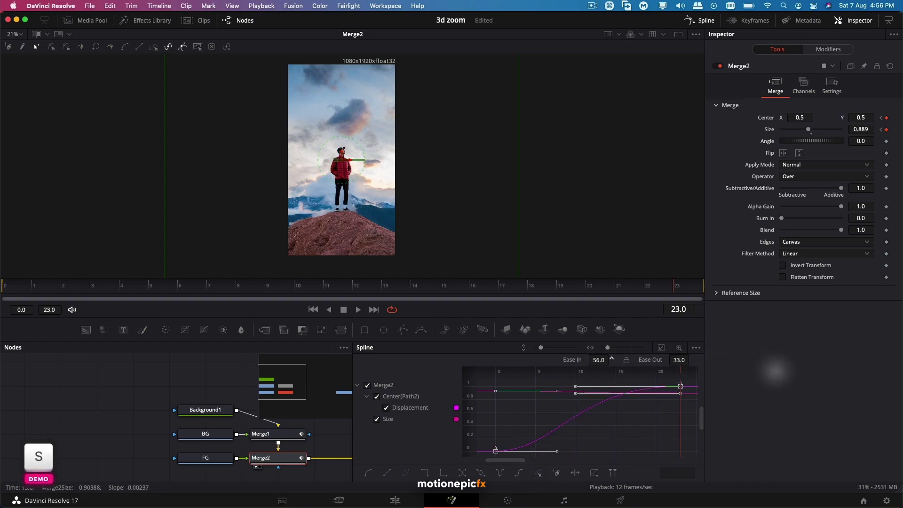
left_click(701, 20)
left_click(397, 499)
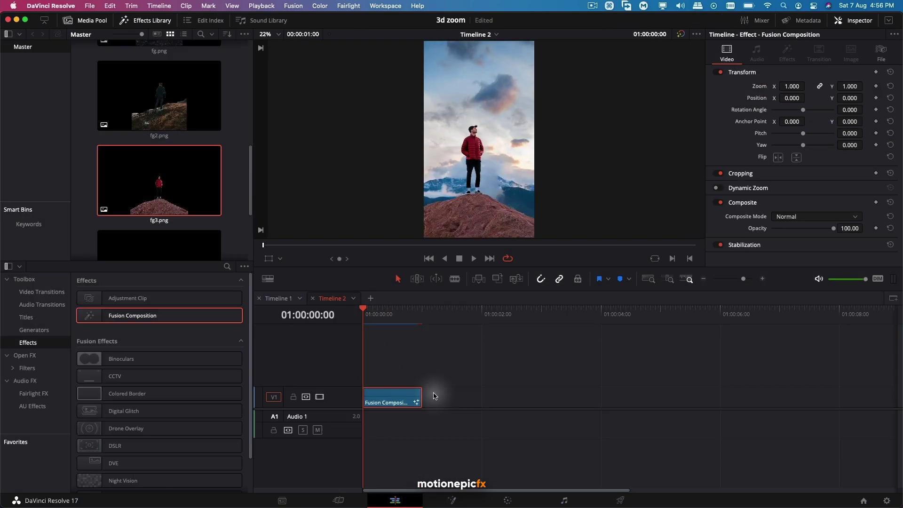
- Preview the clip, Option-drag a duplicate right after it on V1, and open the copy in Fusion
key("space")
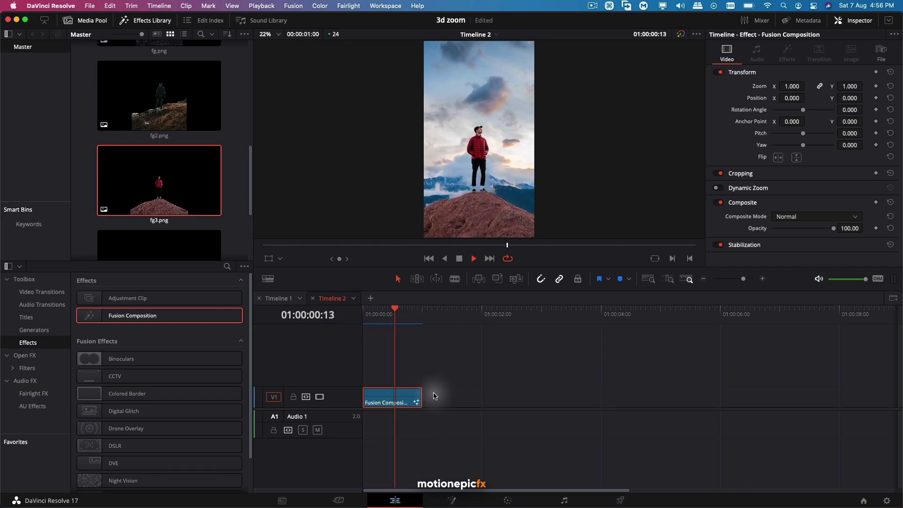
key("space")
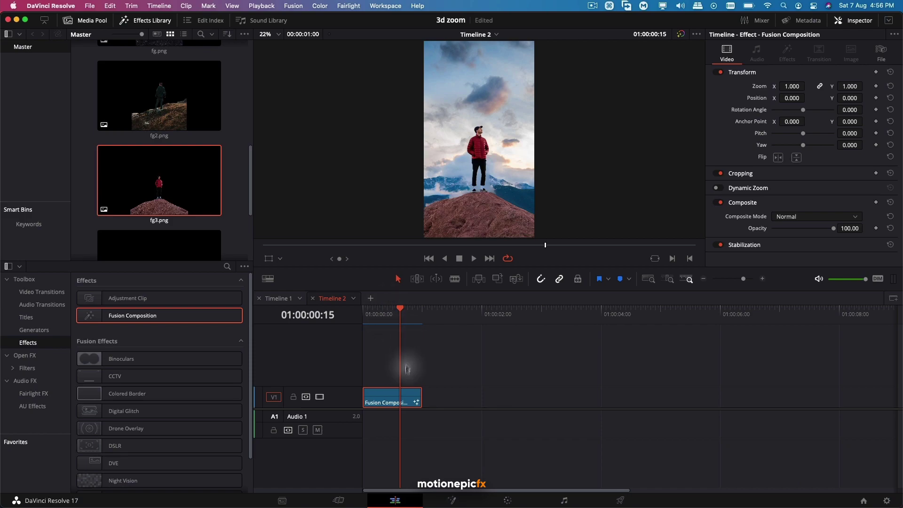
key("alt")
left_click_drag(382, 401, 443, 401)
left_click(440, 328)
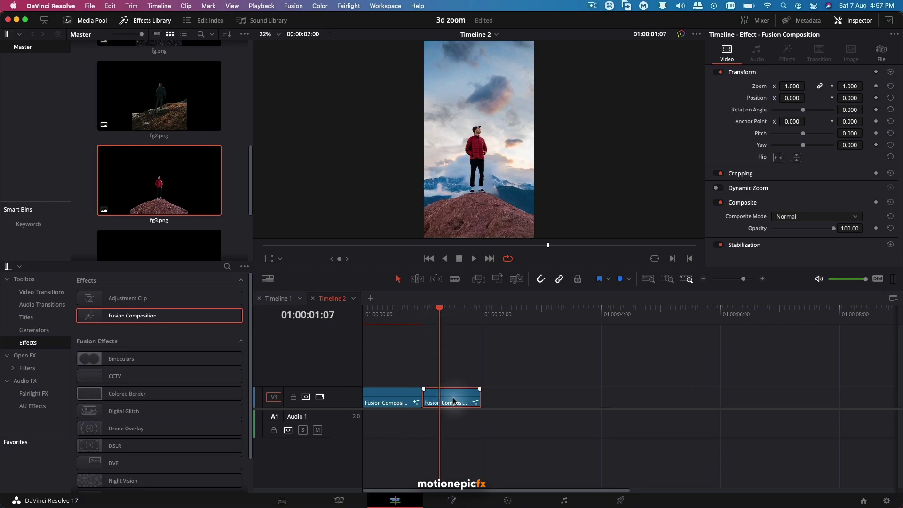
left_click(453, 499)
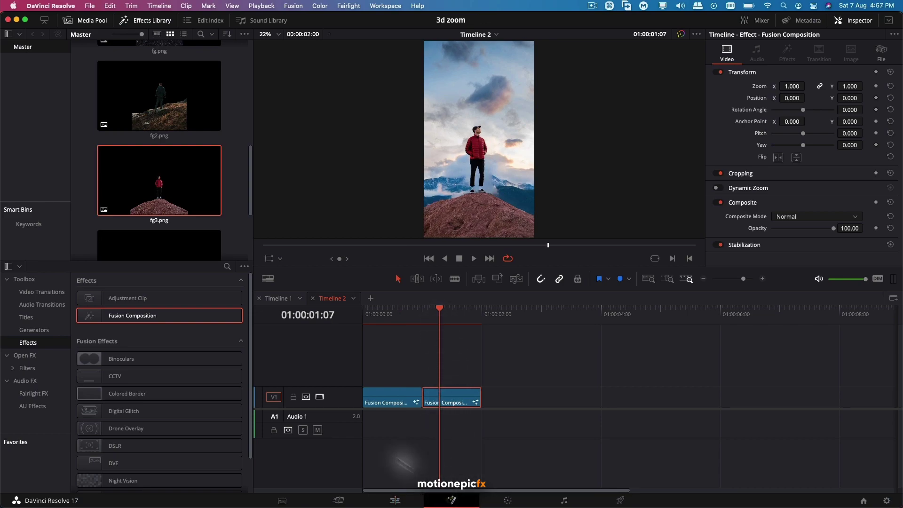
- Replace the BG node's image with bg.jpg from the Media Pool
left_click(86, 24)
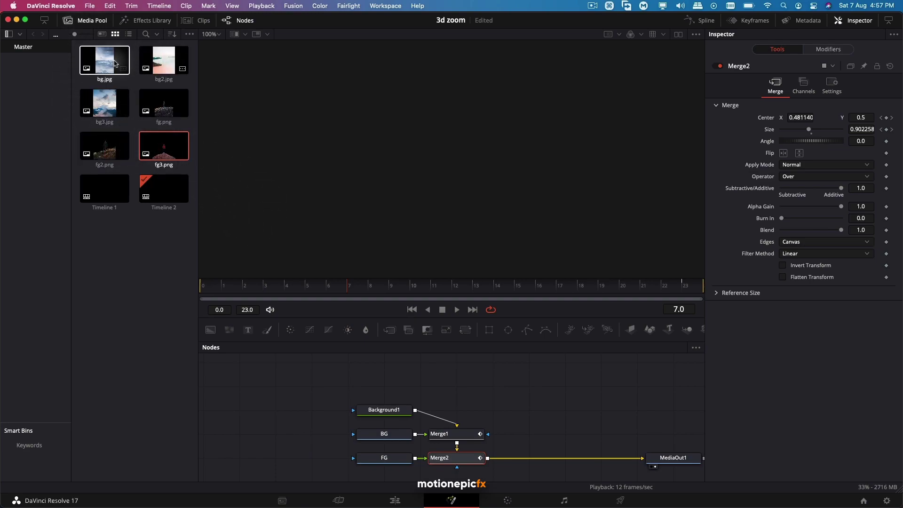
left_click_drag(105, 62, 393, 439)
left_click(529, 270)
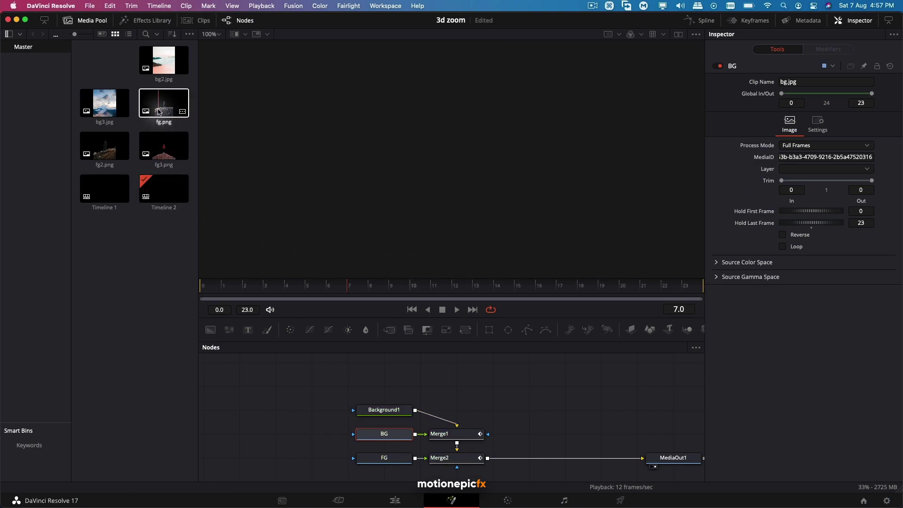
- Replace the FG node's image with fg.png
left_click_drag(164, 104, 285, 308)
left_click_drag(234, 238, 390, 462)
left_click(532, 273)
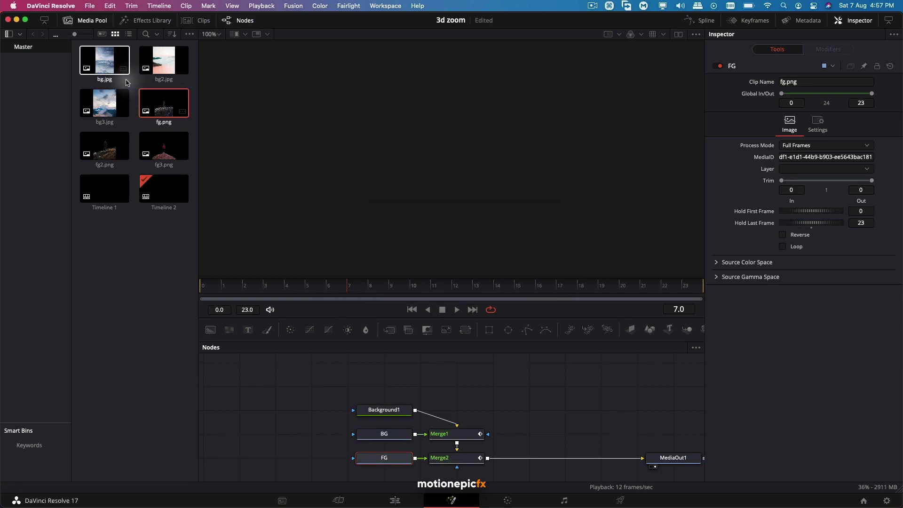
- Scrub the second clip on the Edit timeline to check the new photo, then reopen it in Fusion
left_click(411, 505)
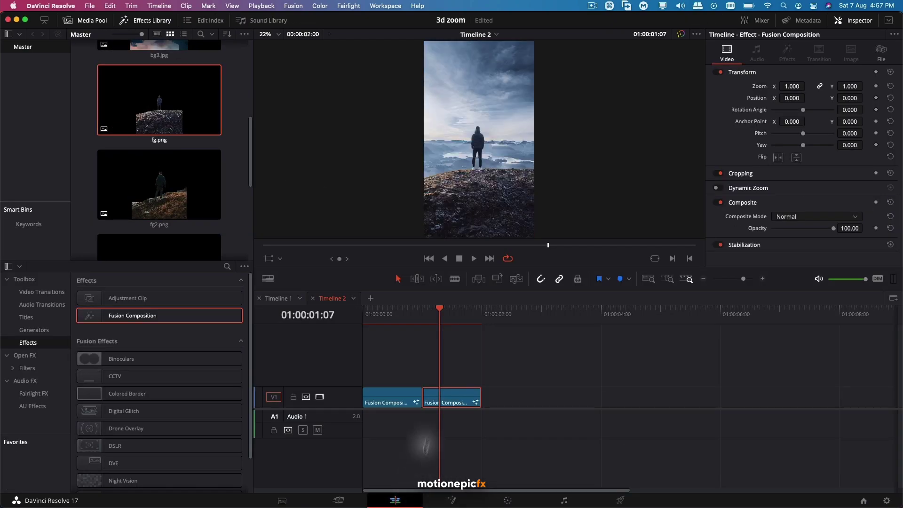
mouse_move(426, 316)
left_mouse_down()
mouse_move(480, 323)
mouse_move(422, 323)
left_mouse_up()
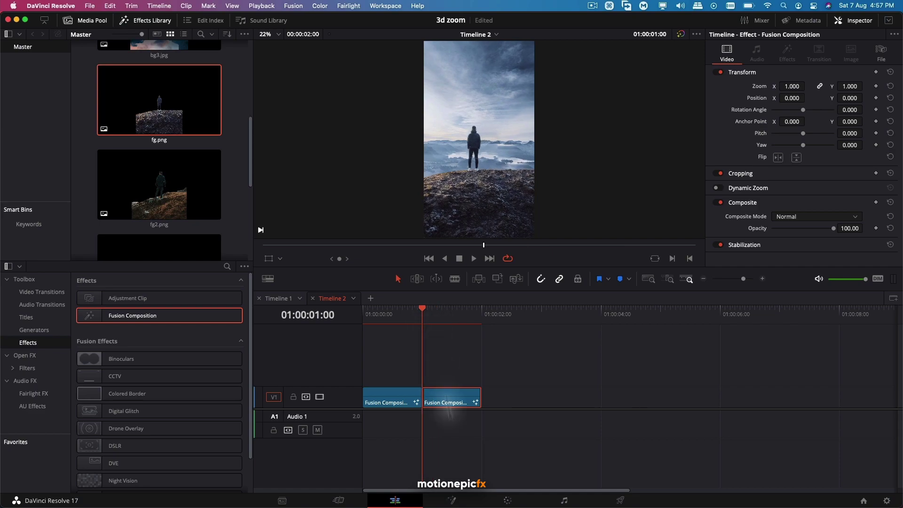
left_click(452, 501)
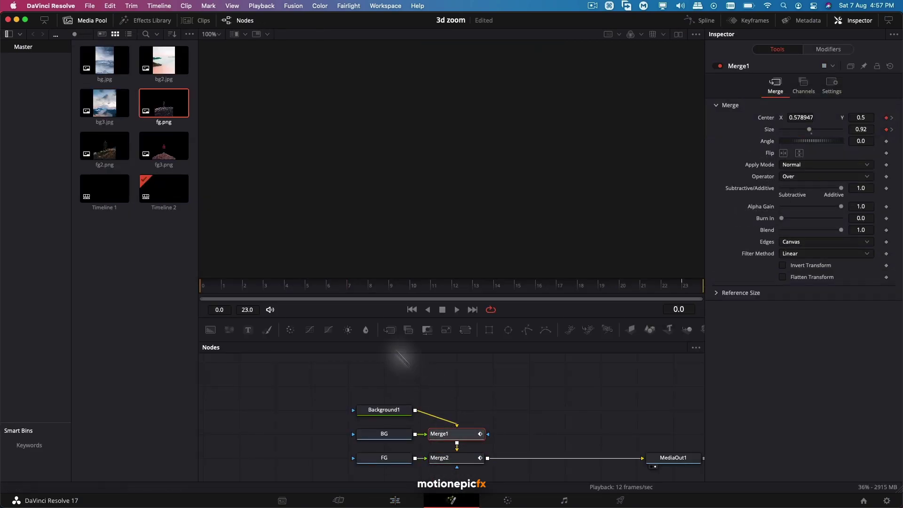
left_click_drag(258, 287, 620, 286)
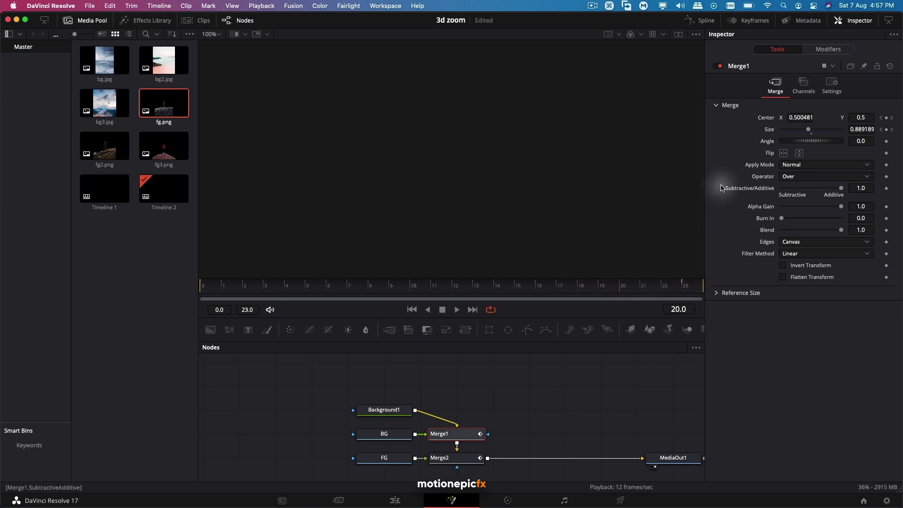
left_click_drag(221, 290, 202, 286)
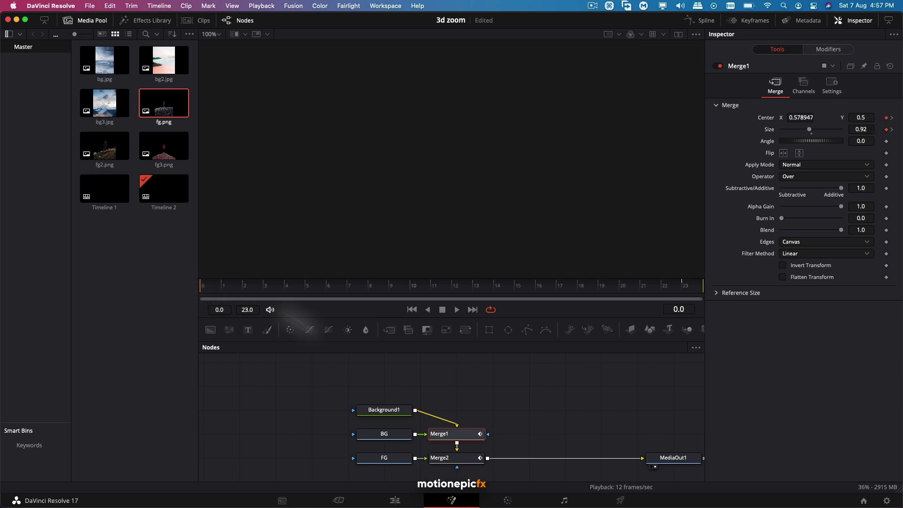